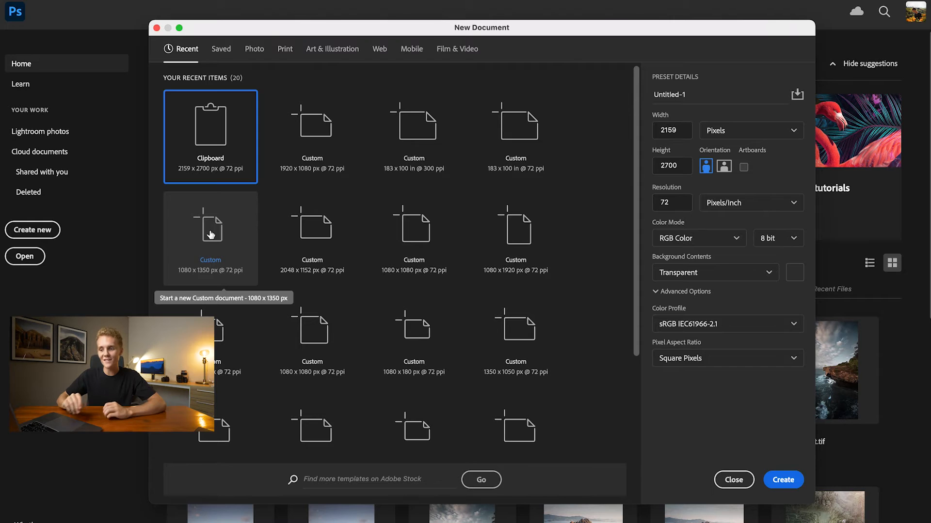
Step: Create a new 1080 x 1350 px document at 72 ppi
click(210, 235)
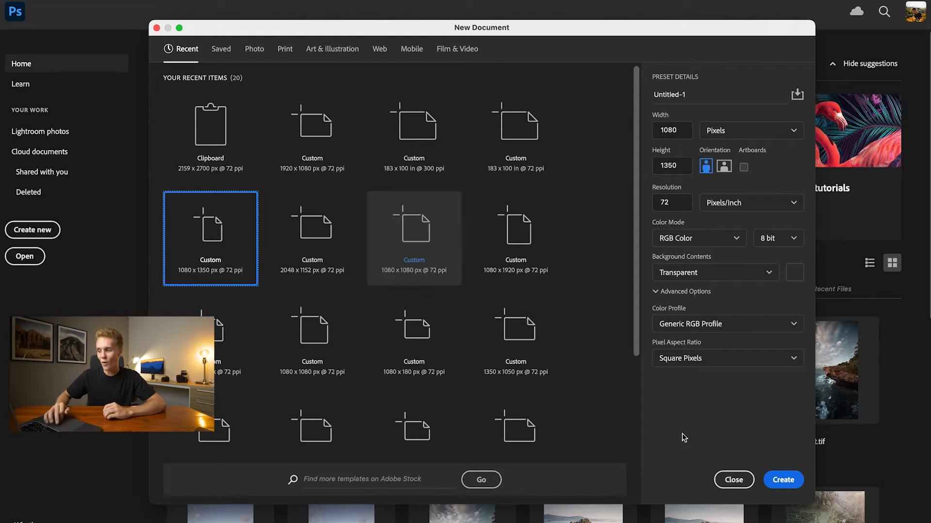
click(782, 480)
Step: Add a guide layout with 2 columns and 2 rows to the canvas
click(349, 1)
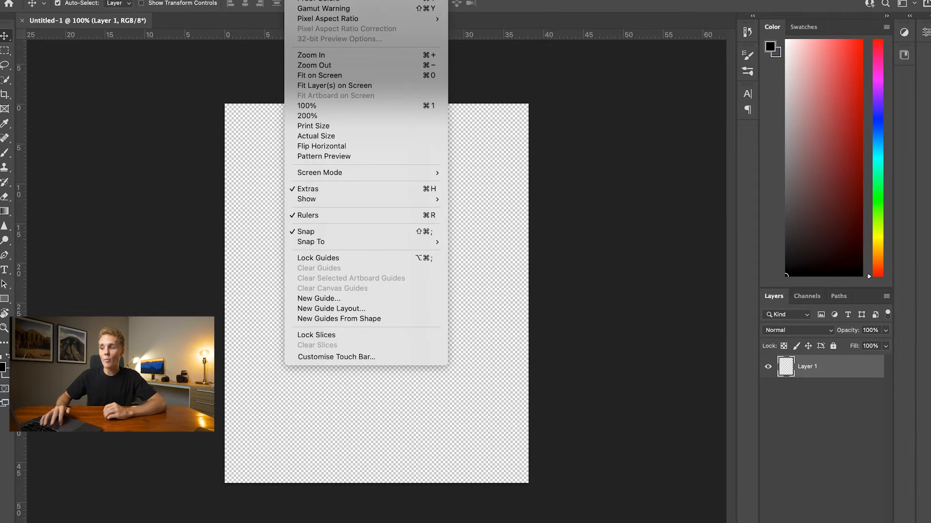
click(367, 313)
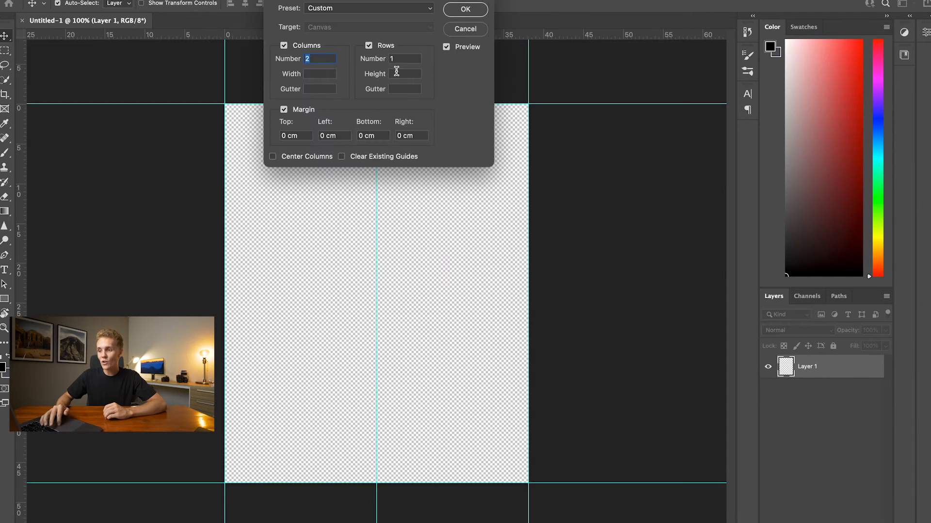
double_click(395, 58)
text(2)
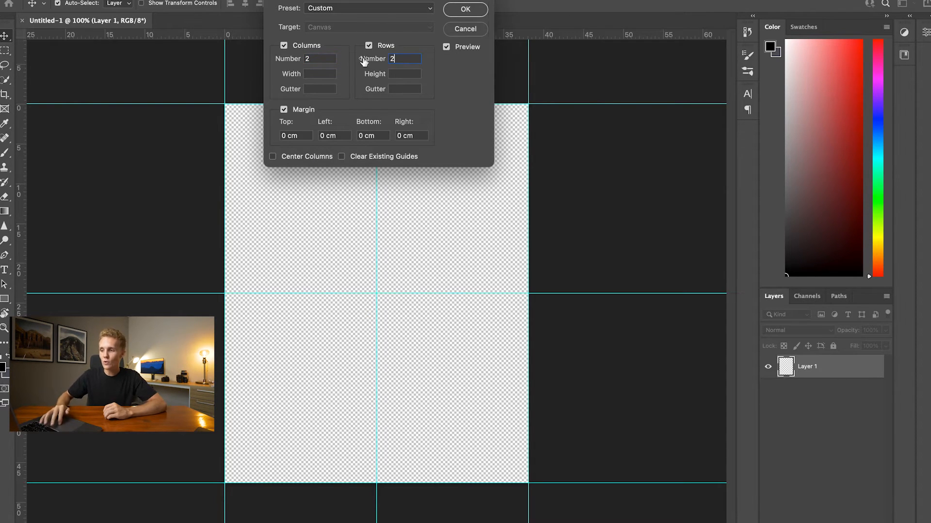
click(466, 9)
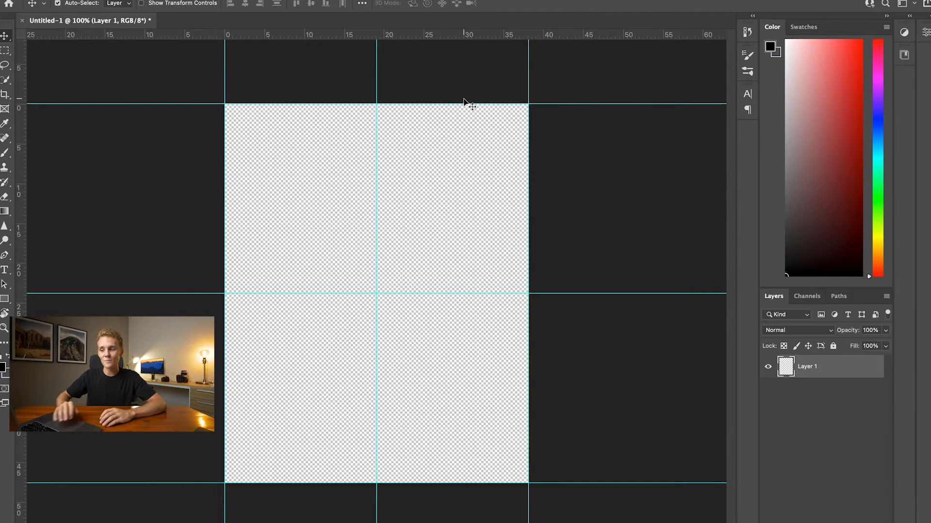
Step: Place the waterfall photo from the file browser in the document and scale it to the width of the upper-left guide cell
key(super+Tab)
drag(571, 176, 332, 377)
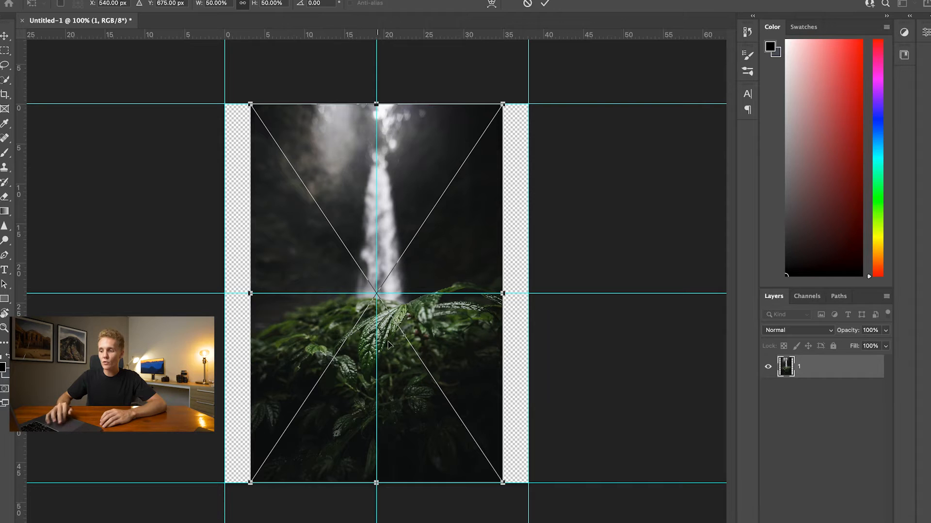
drag(503, 482, 423, 359)
drag(373, 257, 347, 258)
drag(397, 360, 376, 333)
drag(377, 221, 361, 208)
key(Return)
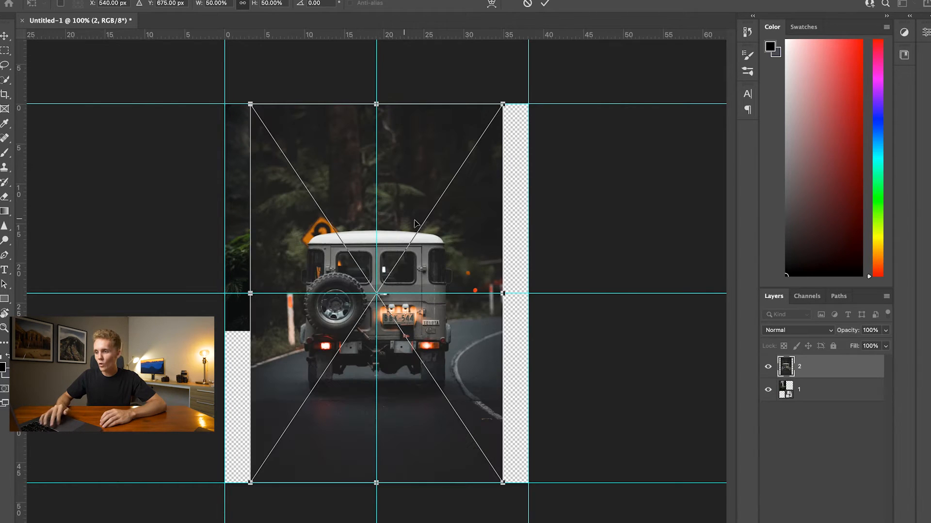
Step: Scale the placed off-road vehicle photo down to start filling the right-hand guide column
drag(250, 293, 376, 294)
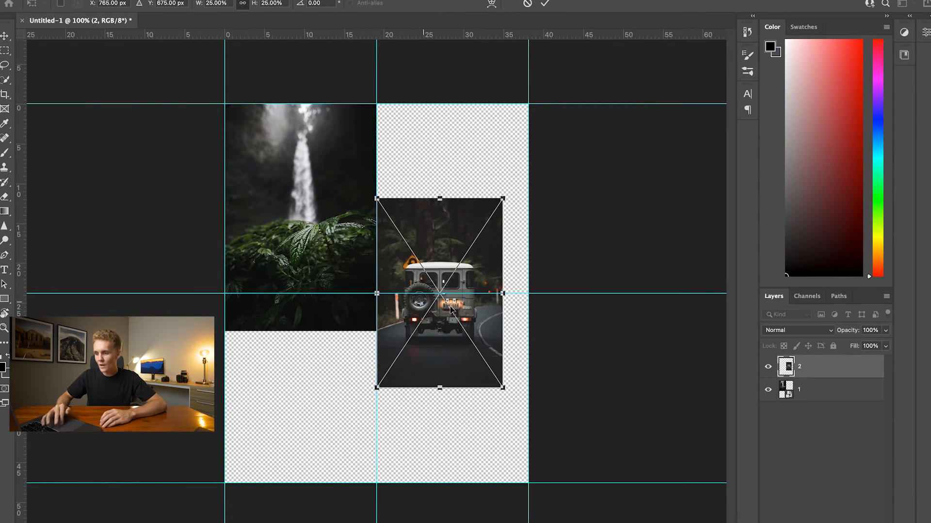
drag(502, 293, 504, 293)
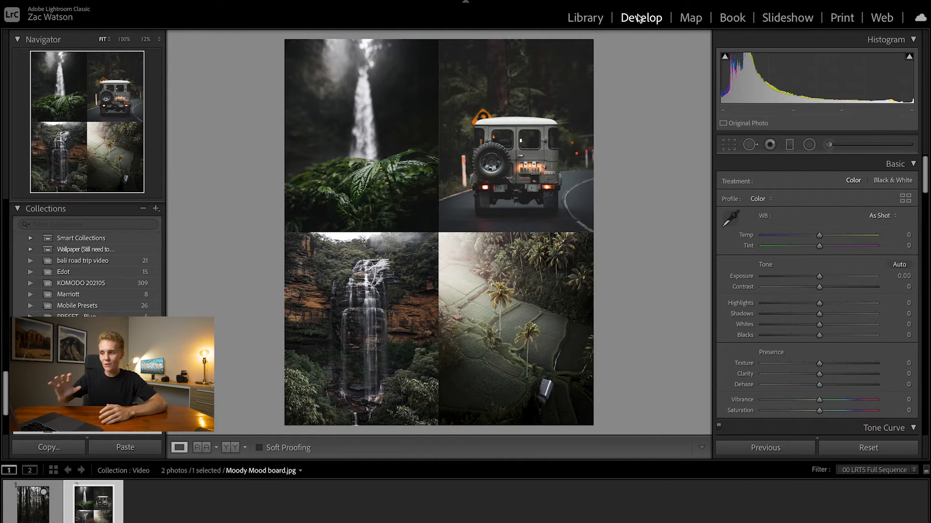
Step: In Lightroom Classic, open the unedited forest photo and examine its ferns, tree trunks and bright background
click(37, 499)
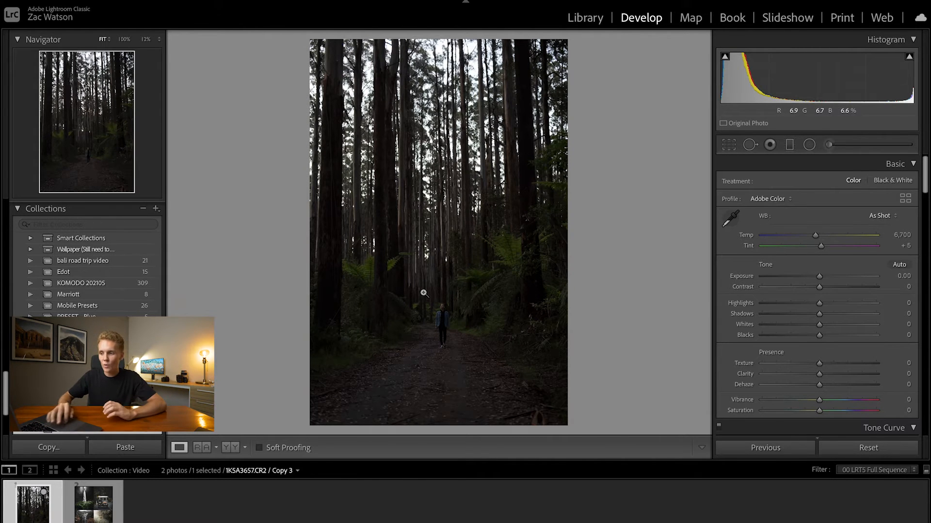
click(502, 260)
drag(548, 238, 457, 322)
click(402, 169)
click(477, 110)
drag(592, 153, 420, 147)
click(400, 194)
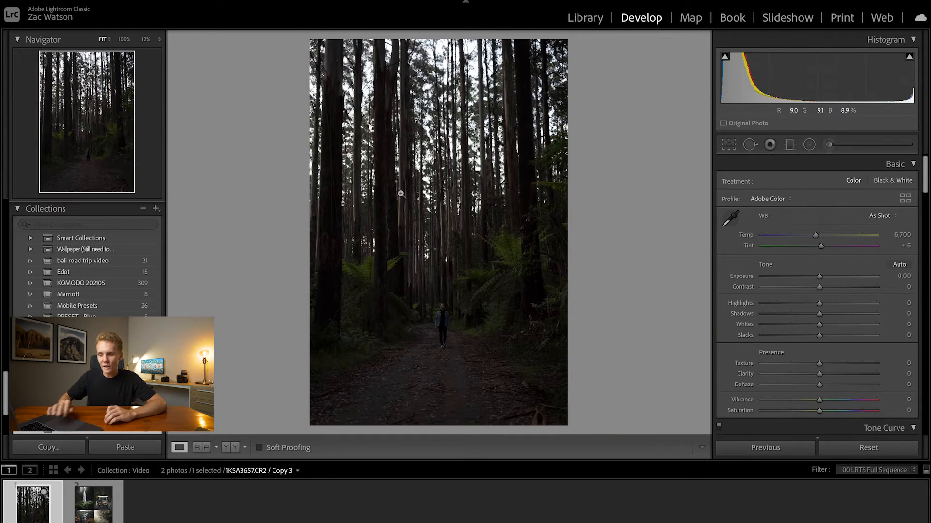
Step: Open Moody Mood board.jpg and examine the tones, greens and highlights of its four photos up close
click(80, 508)
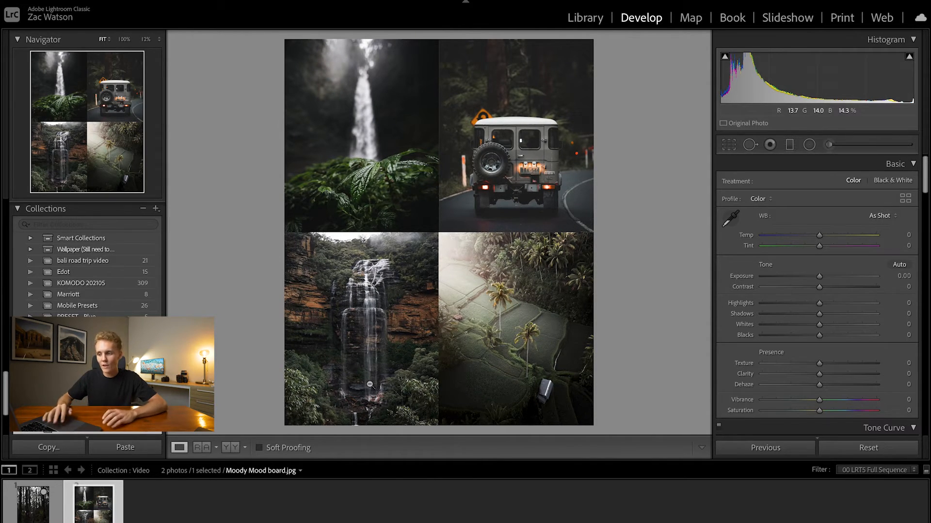
click(499, 233)
drag(499, 233, 265, 388)
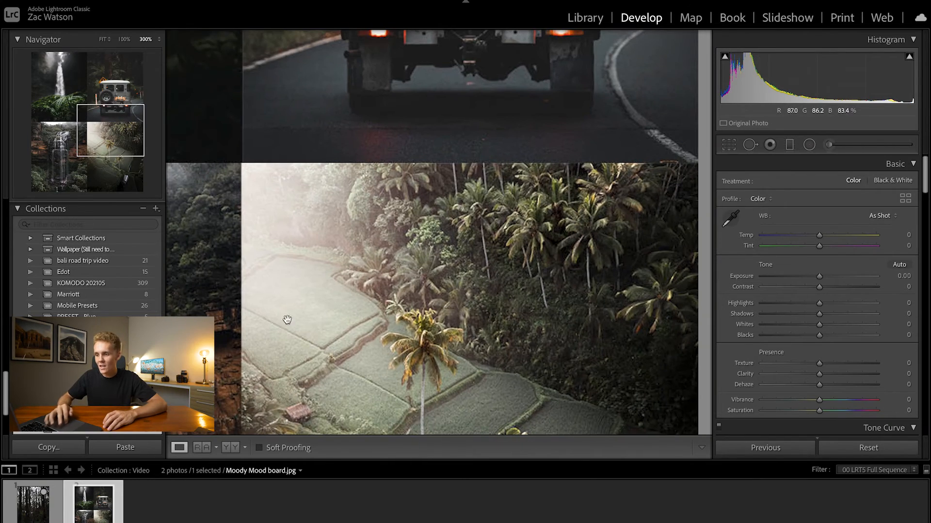
click(287, 319)
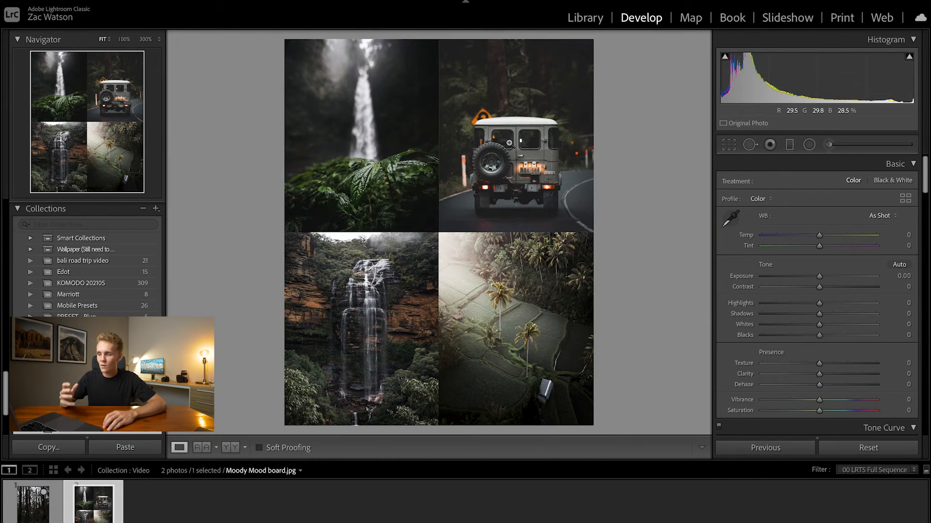
click(376, 67)
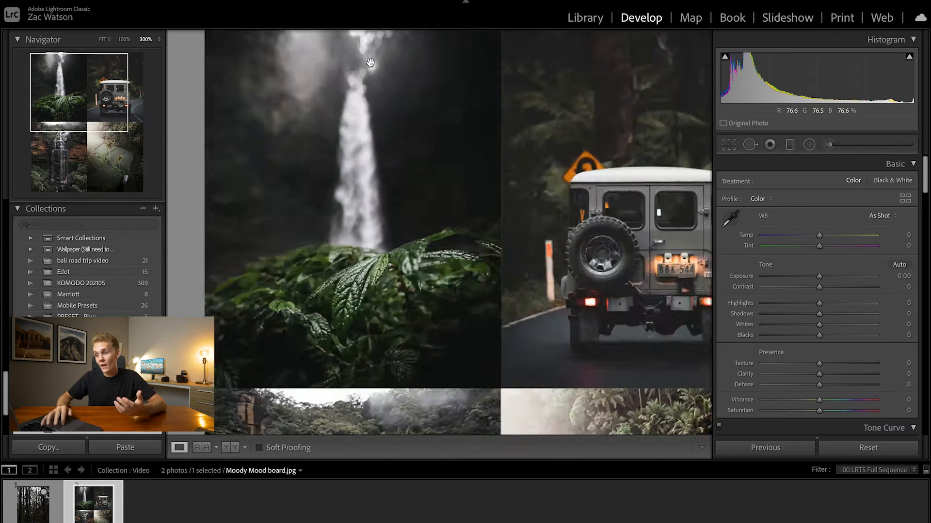
click(457, 178)
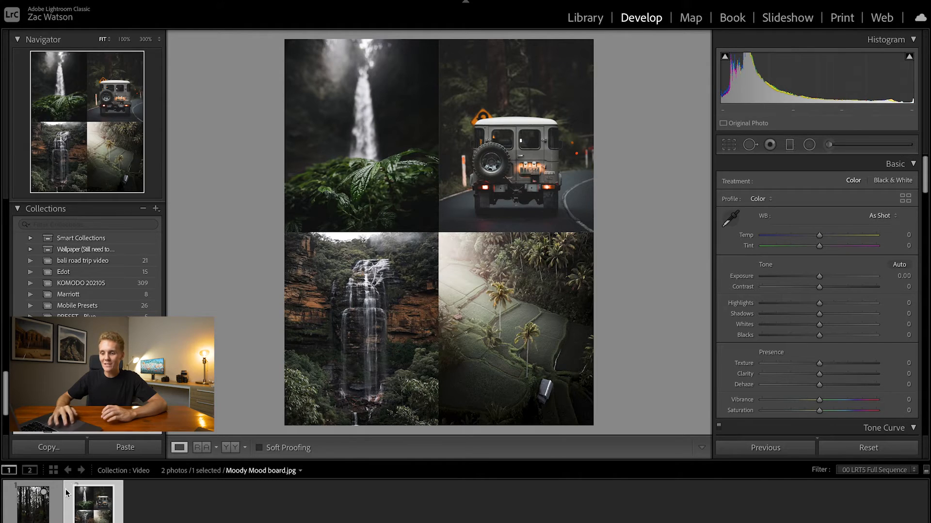
Step: Show the forest photo in Reference View with Moody Mood board.jpg as the reference photo
click(39, 509)
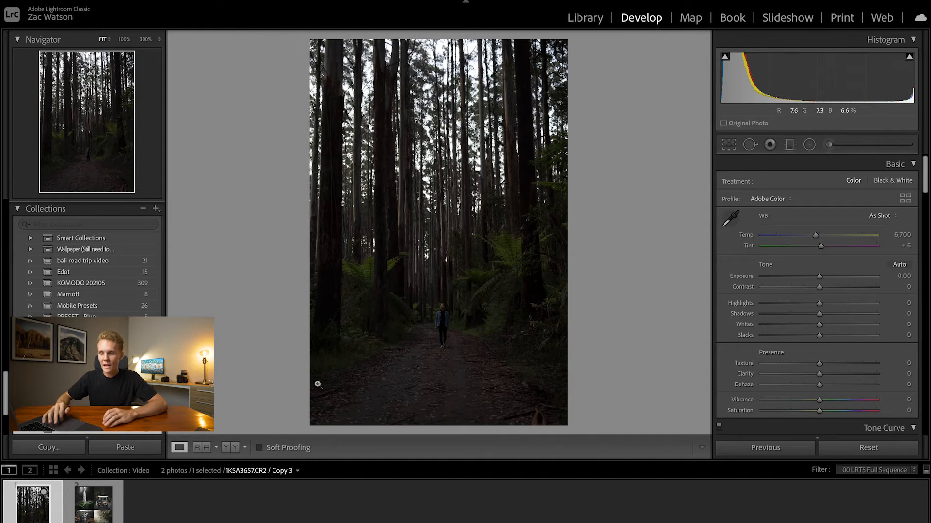
click(202, 448)
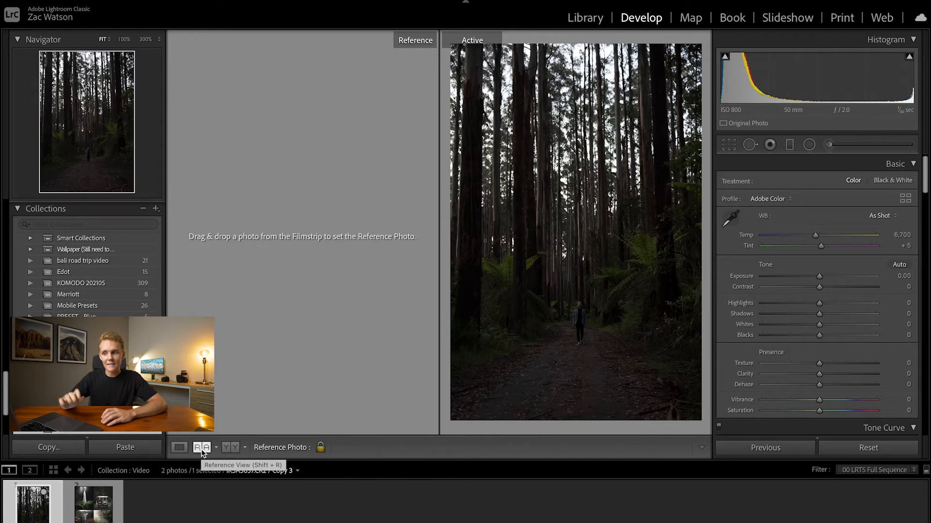
mouse_move(819, 277)
mouse_down()
mouse_move(783, 276)
mouse_move(832, 275)
mouse_up()
double_click(832, 275)
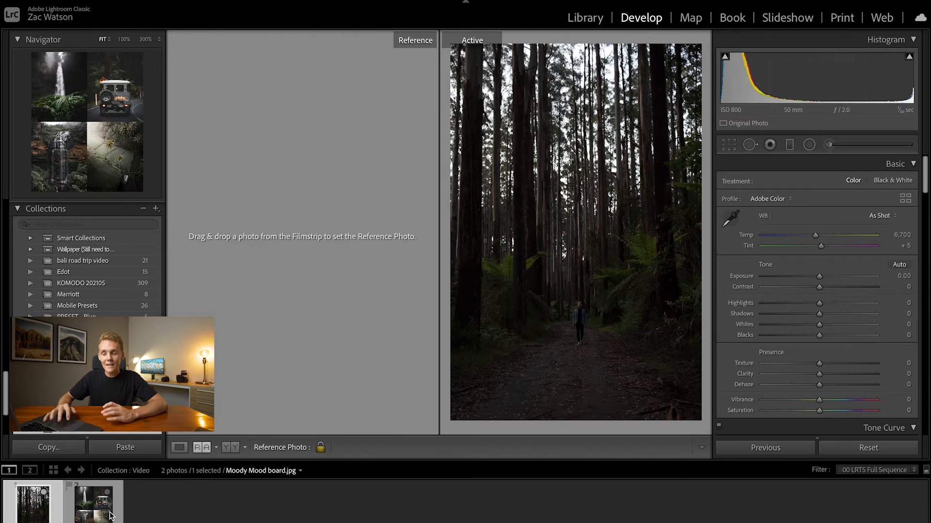
drag(109, 515, 336, 221)
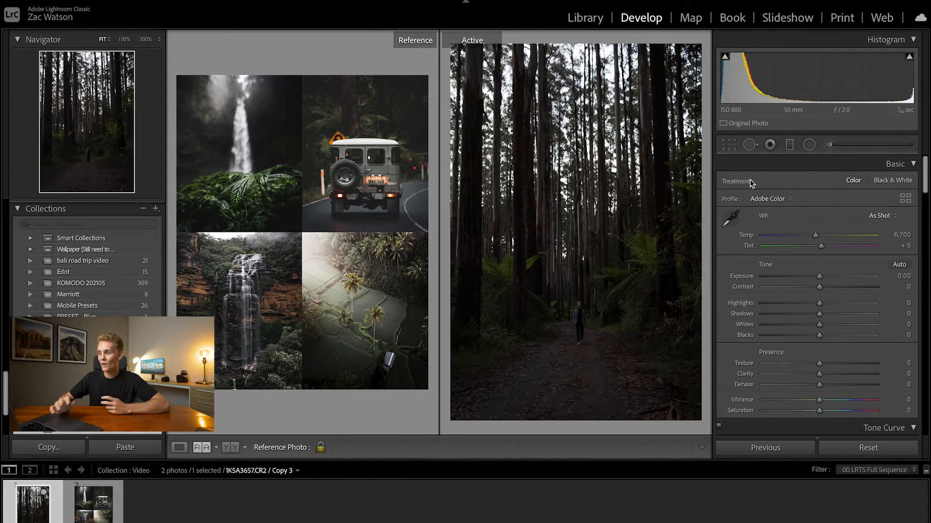
Step: Crop the forest photo to the 4 x 5 / 8 x 10 aspect ratio, tightening and repositioning the frame around the walking person
click(728, 145)
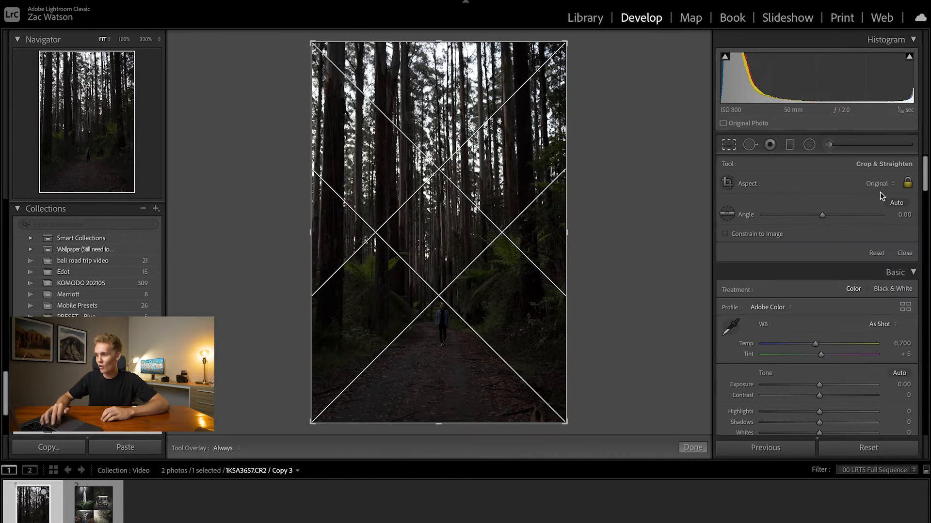
click(882, 185)
click(860, 226)
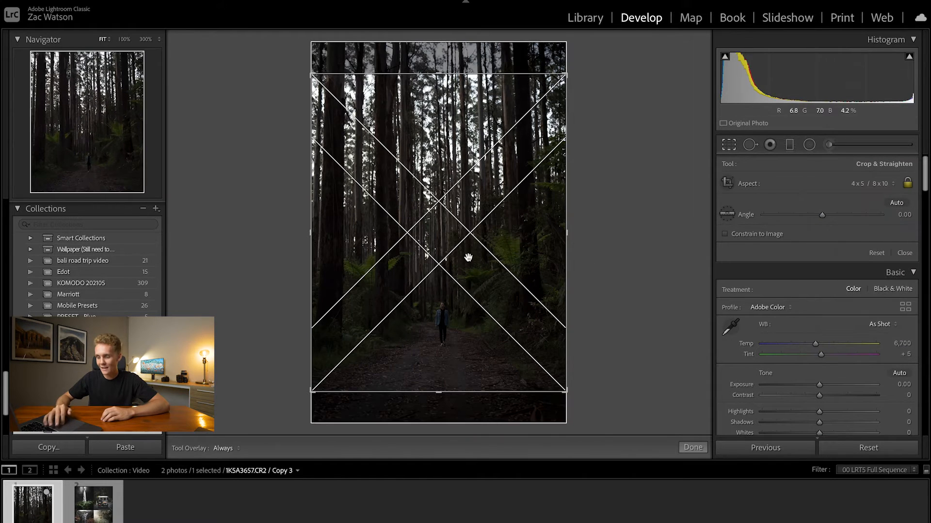
drag(320, 235, 476, 193)
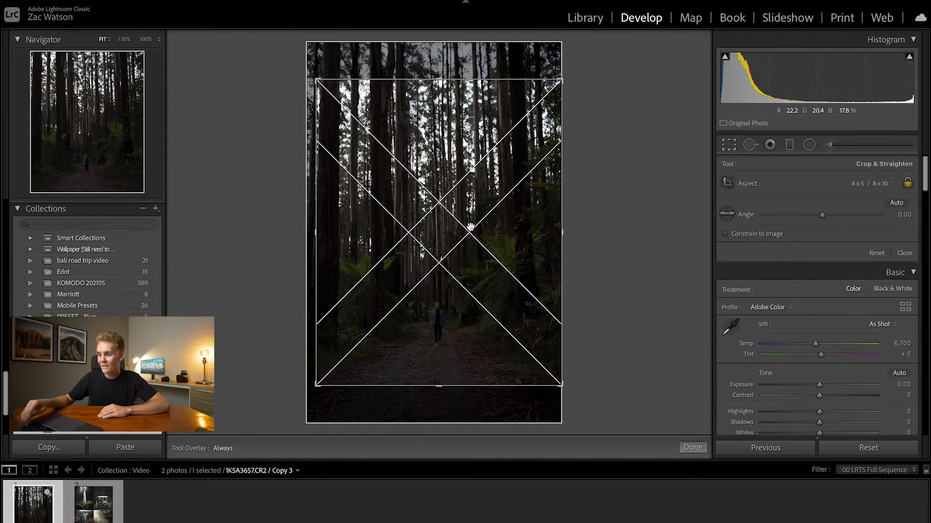
key(Return)
Step: Fine-tune the vertical position of the forest photo within its crop frame
click(728, 145)
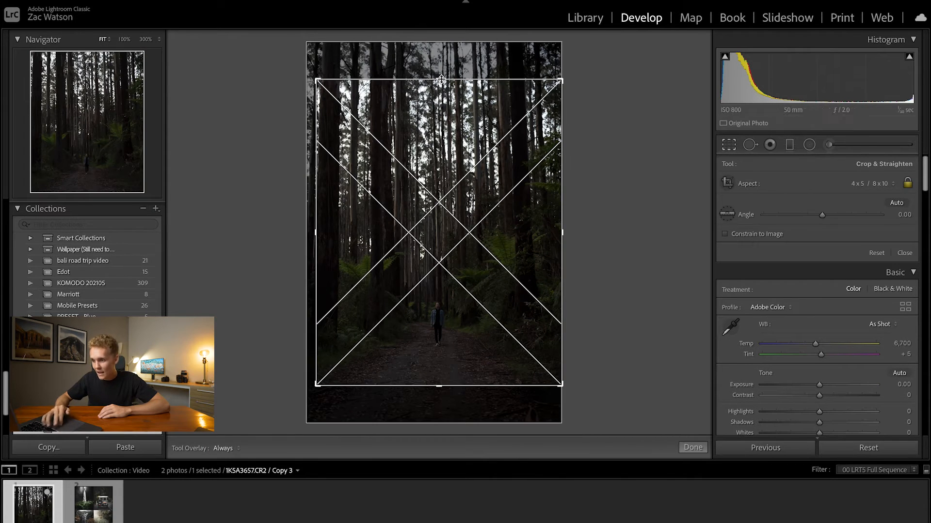
drag(454, 211, 455, 206)
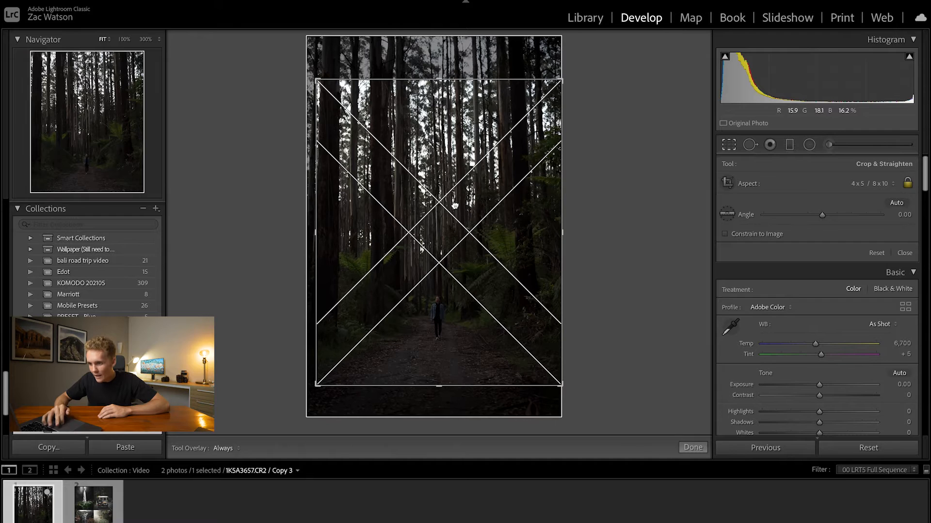
double_click(395, 255)
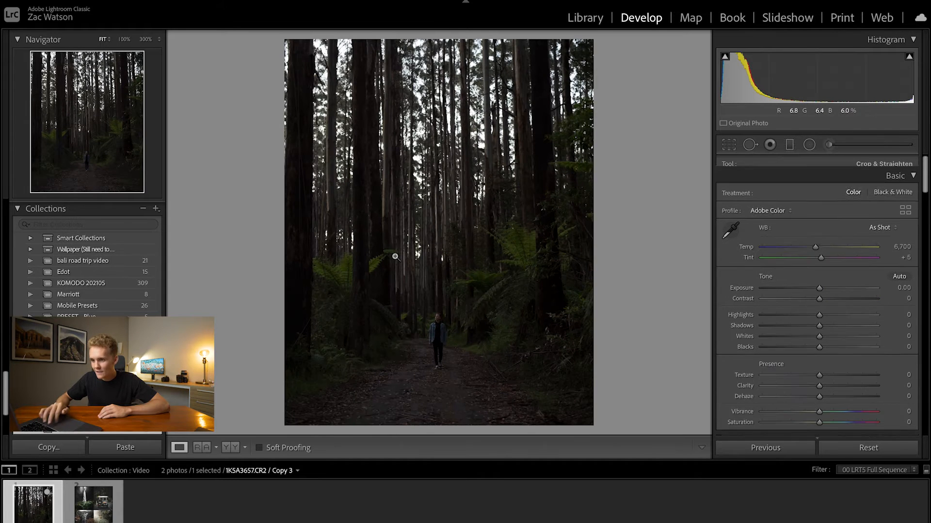
click(727, 145)
drag(437, 383, 437, 378)
key(Return)
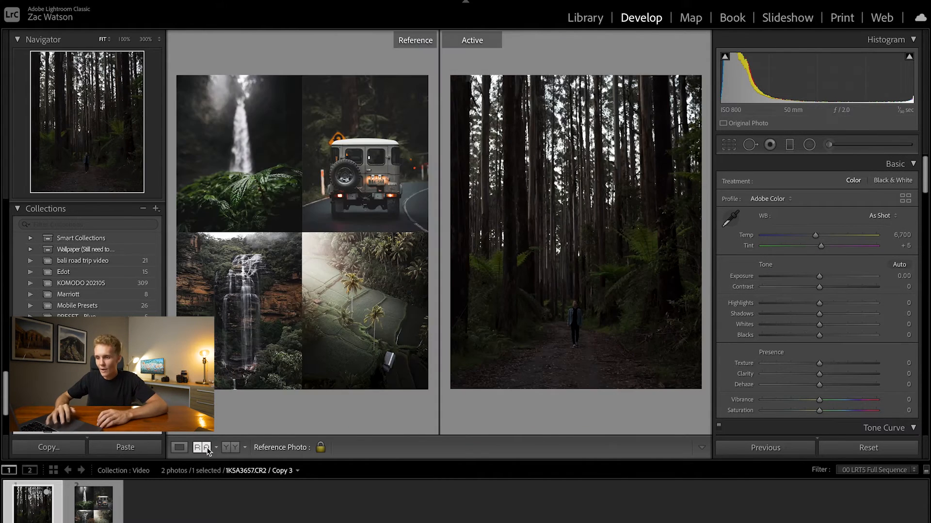
Step: Return to Reference View beside the mood board and set the forest photo's exposure to +1.40
click(199, 448)
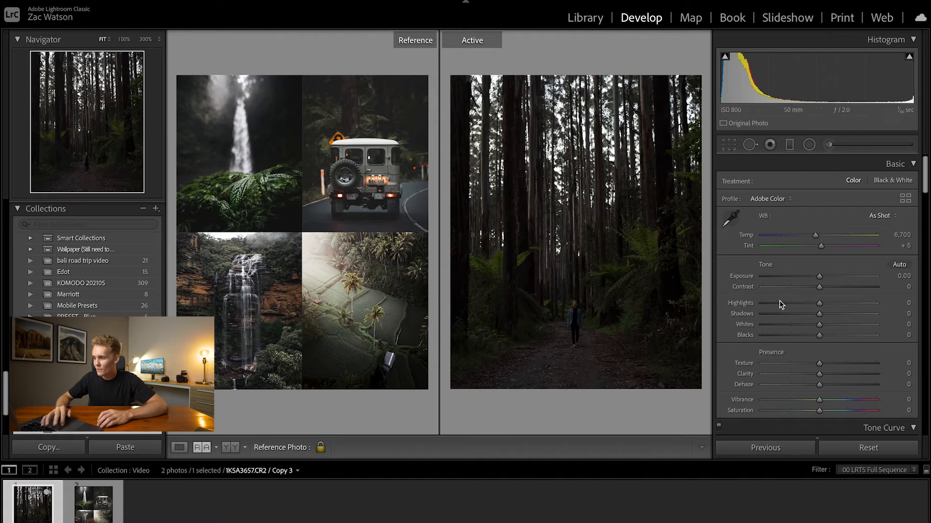
drag(819, 277, 834, 278)
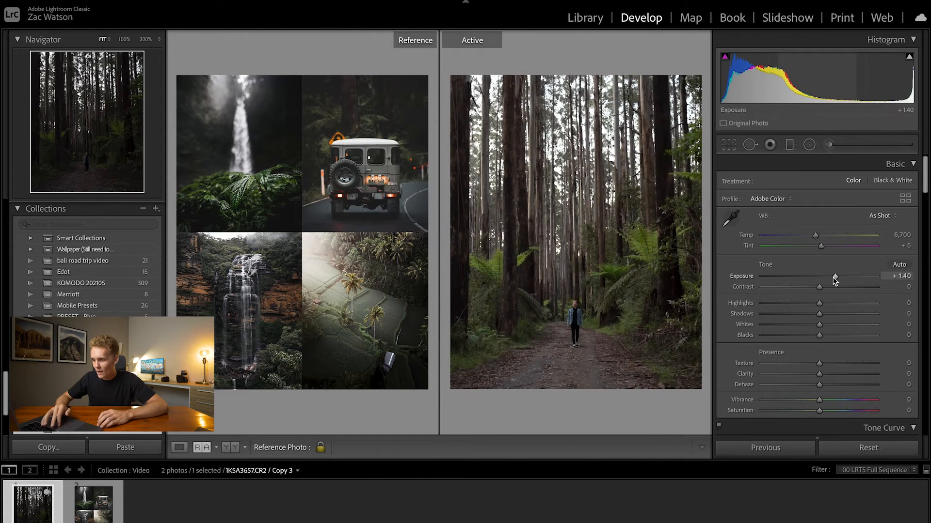
Step: Try the Auto white balance on the forest photo and undo it
click(880, 216)
click(856, 228)
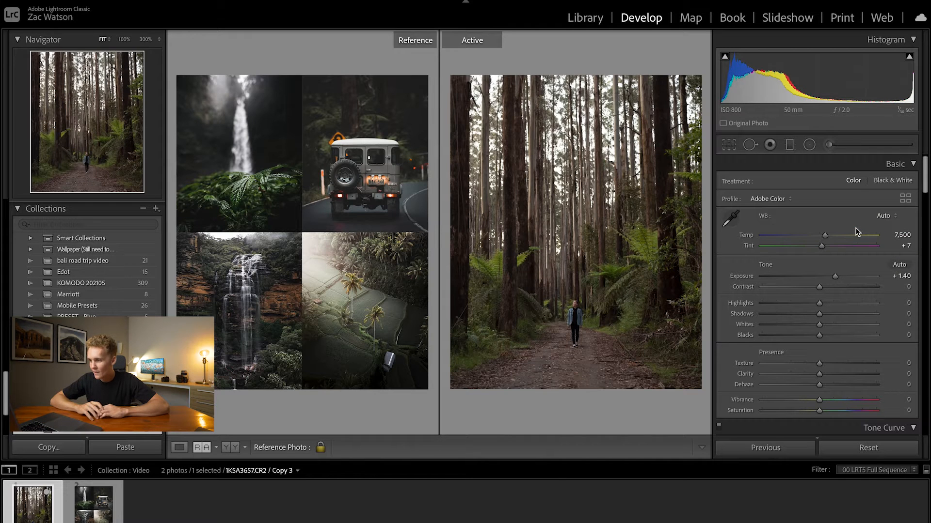
key(ctrl+z)
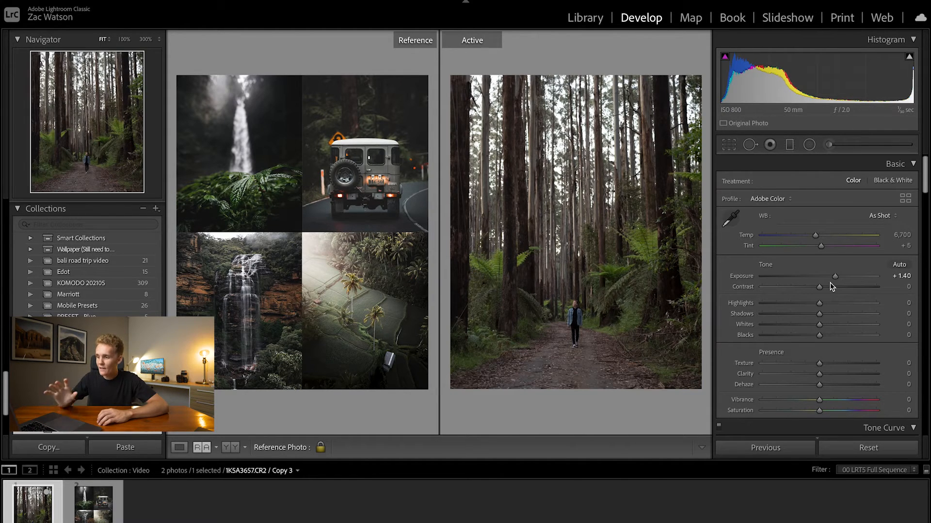
Step: Set the forest photo's contrast to +15, highlights to +7, shadows to +11 and blacks to -18
mouse_move(819, 287)
mouse_down()
mouse_move(835, 288)
mouse_move(827, 290)
mouse_up()
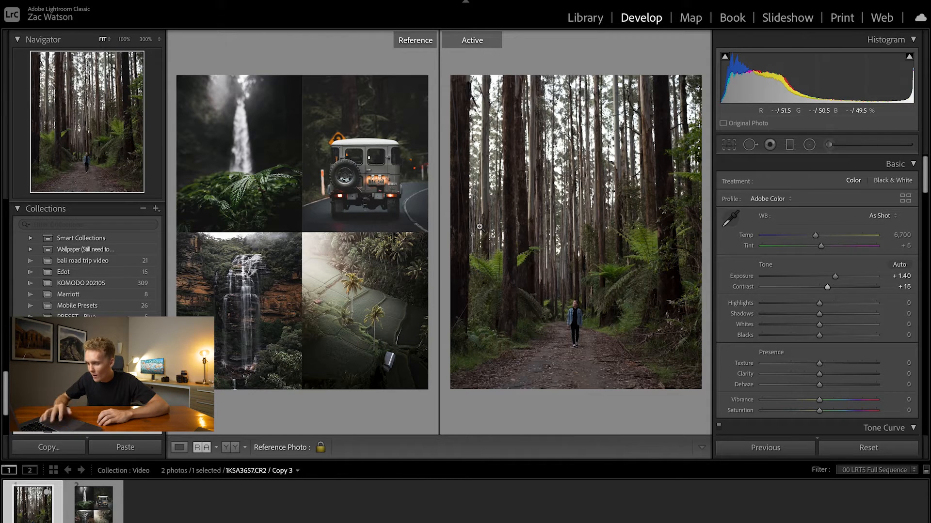
click(575, 334)
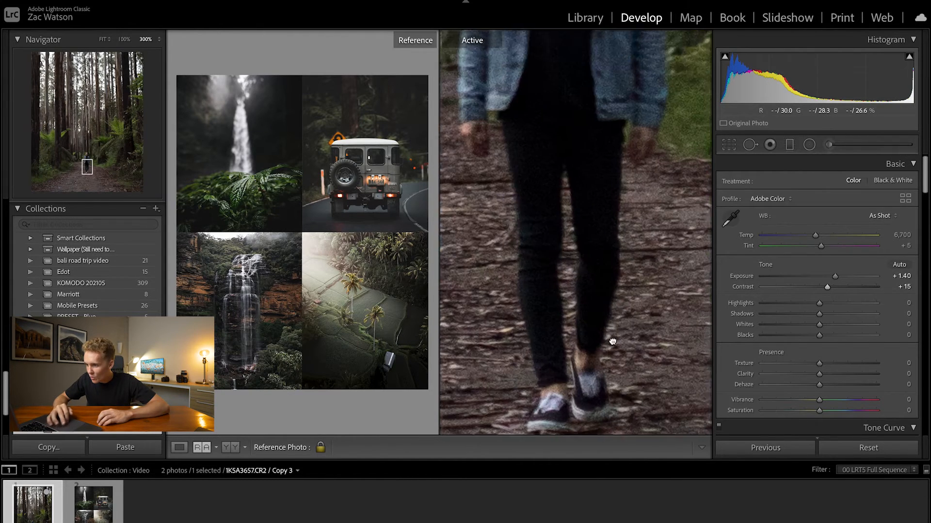
click(612, 342)
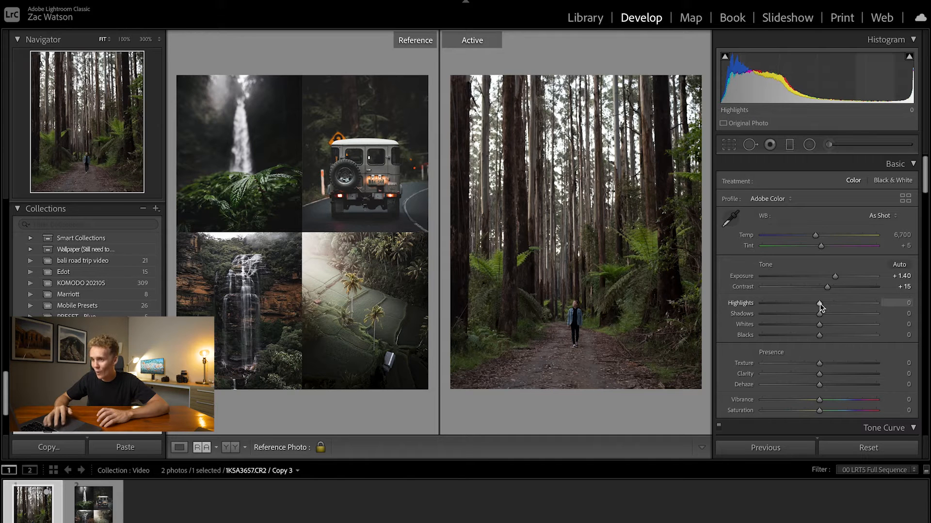
drag(820, 304, 808, 339)
scroll(825, 386, down, 2)
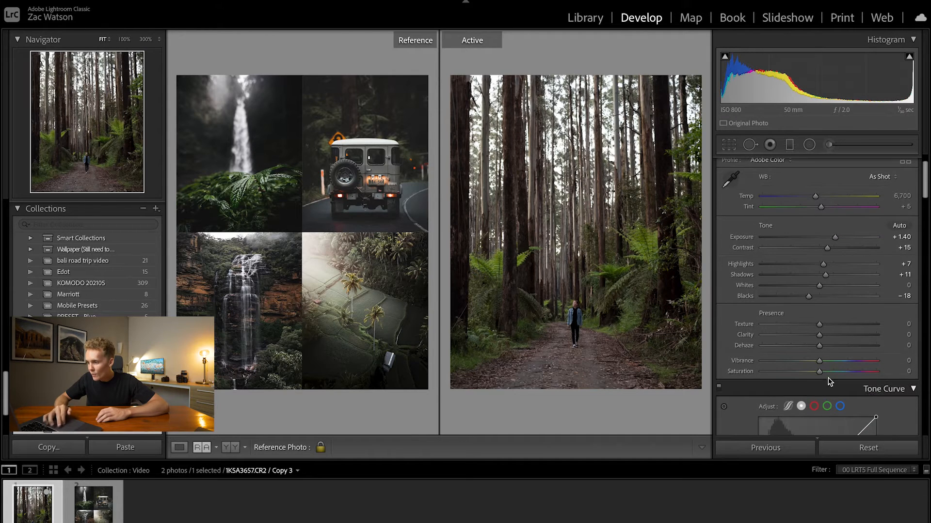
Step: Set the forest photo's clarity to +3, dehaze to +2 and saturation to -8
drag(819, 333, 823, 338)
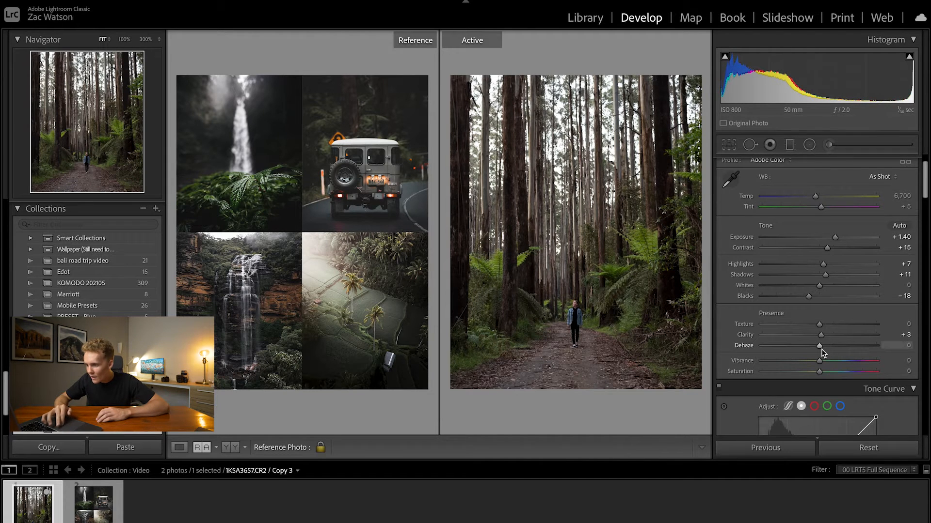
drag(819, 347, 820, 349)
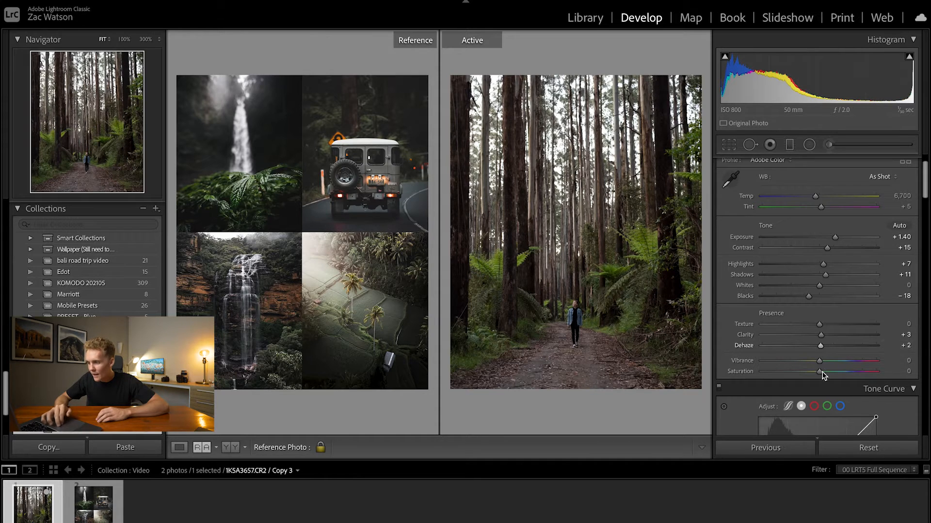
scroll(823, 371, down, 3)
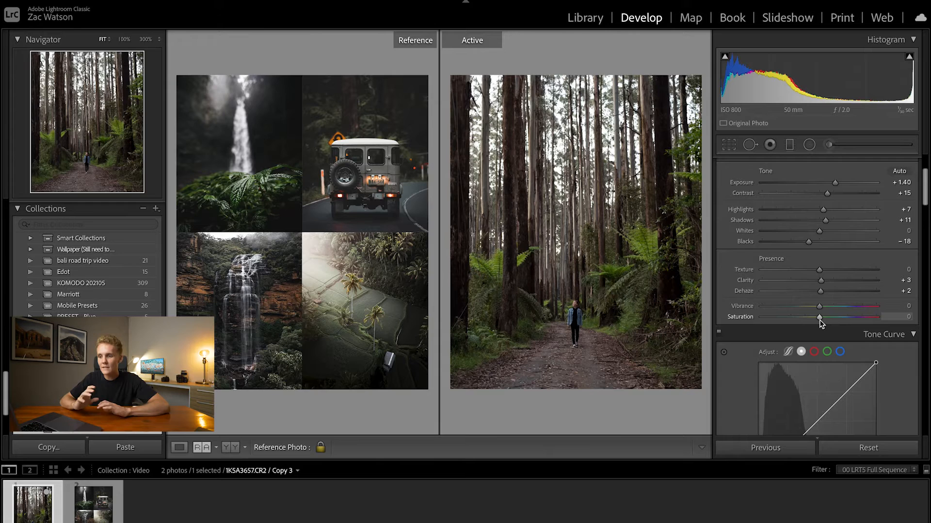
drag(820, 318, 815, 317)
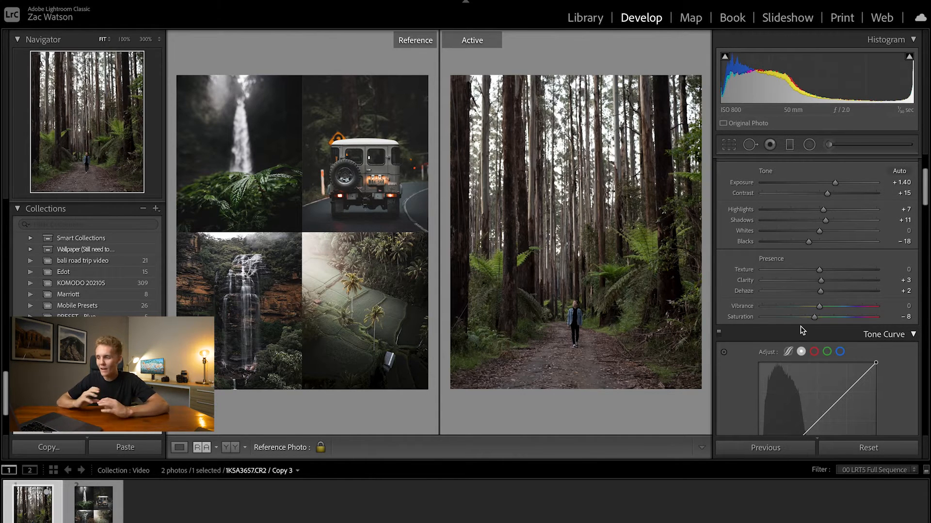
Step: Shape the tone curve by lowering the shadows to 56 at input 61, lifting the midtones slightly and raising the black point to output 17
scroll(732, 379, down, 3)
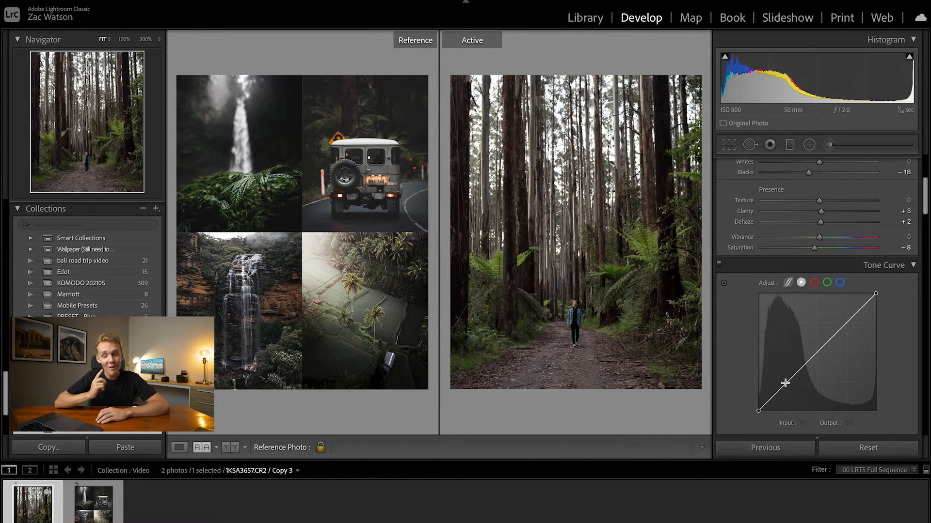
drag(785, 383, 787, 389)
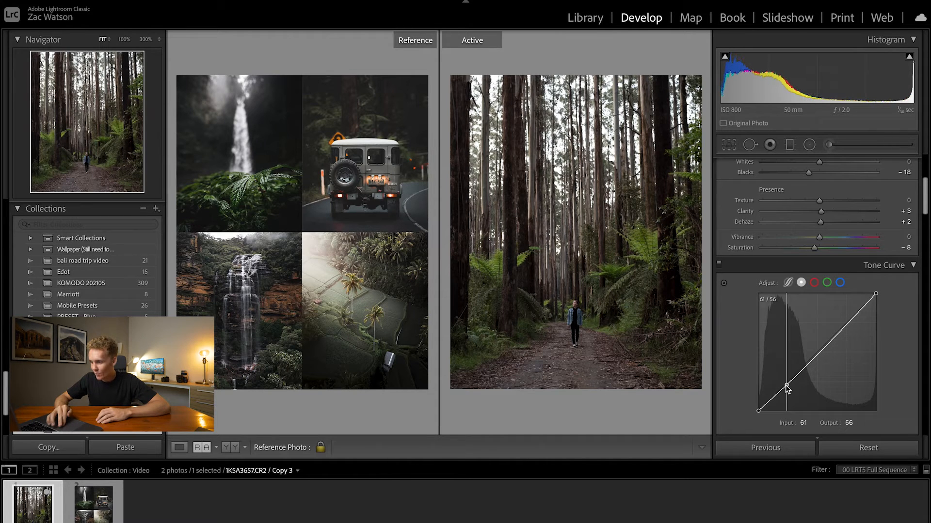
drag(816, 355, 816, 350)
drag(759, 410, 750, 403)
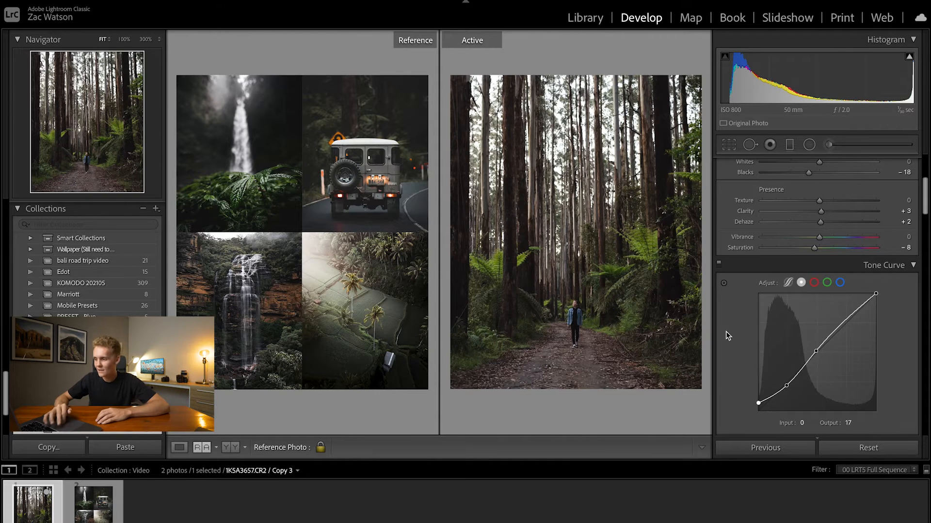
Step: Warm the forest photo's white balance to temp 6,858 and tint +7
scroll(734, 324, up, 2)
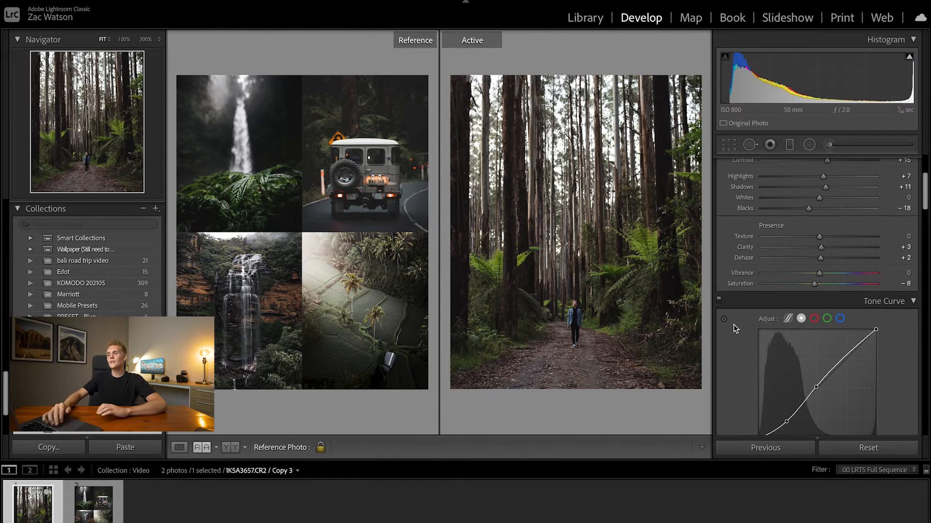
scroll(734, 324, up, 7)
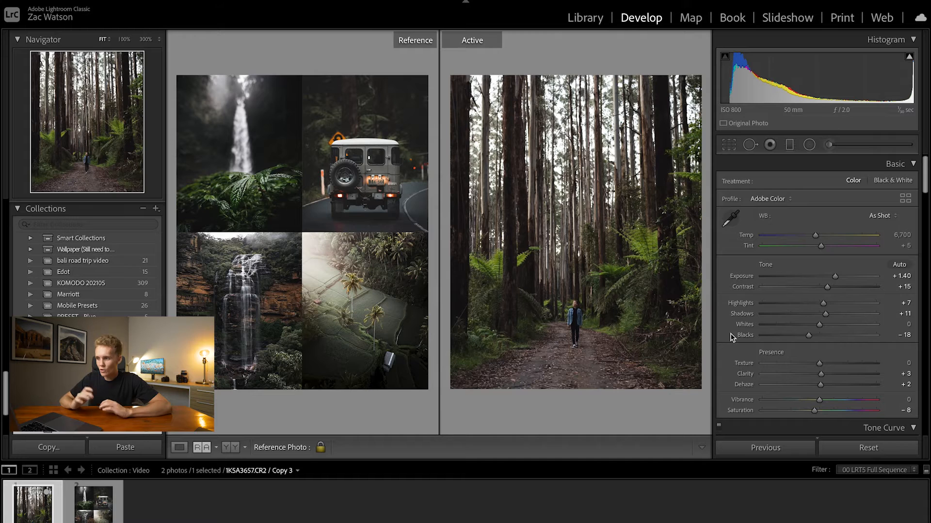
drag(816, 234, 822, 248)
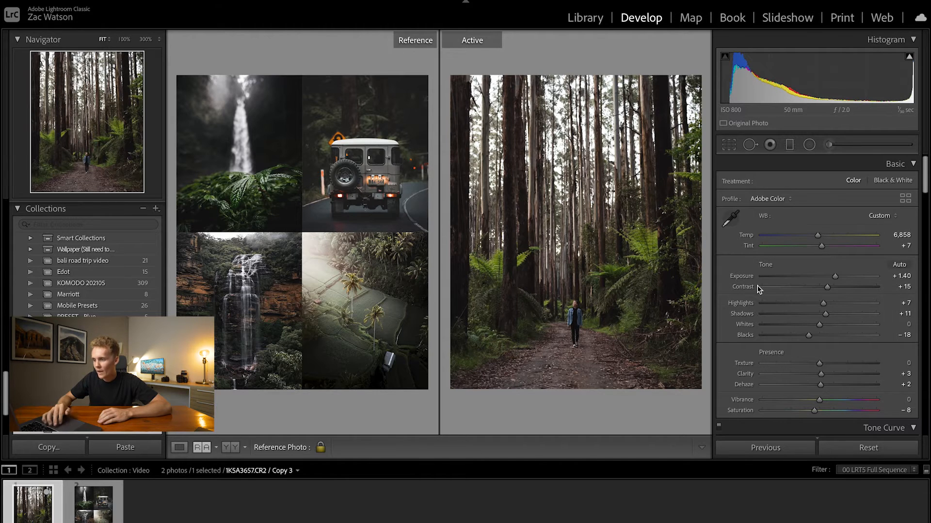
Step: Set the HSL hues to yellow +10, green +13, aqua +14, blue -2, purple -15 and magenta +22
scroll(766, 397, down, 2)
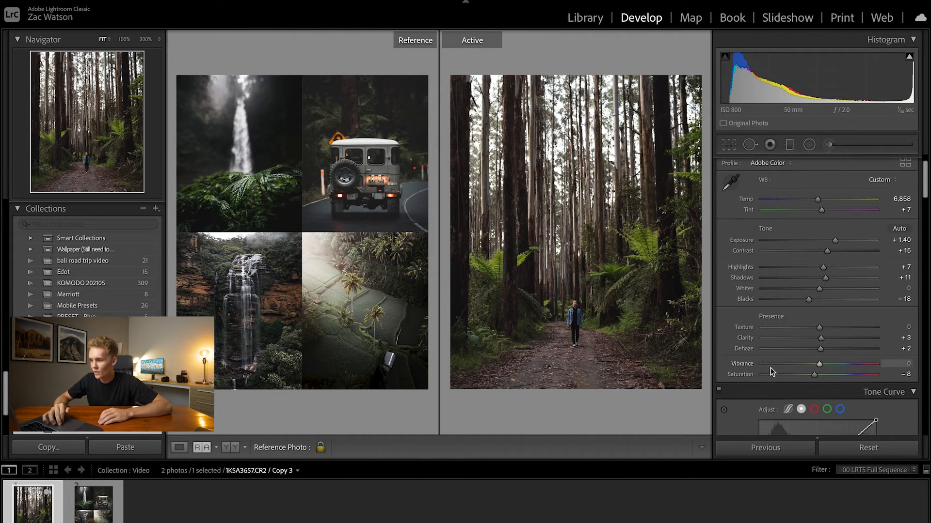
scroll(769, 368, down, 3)
scroll(769, 369, down, 2)
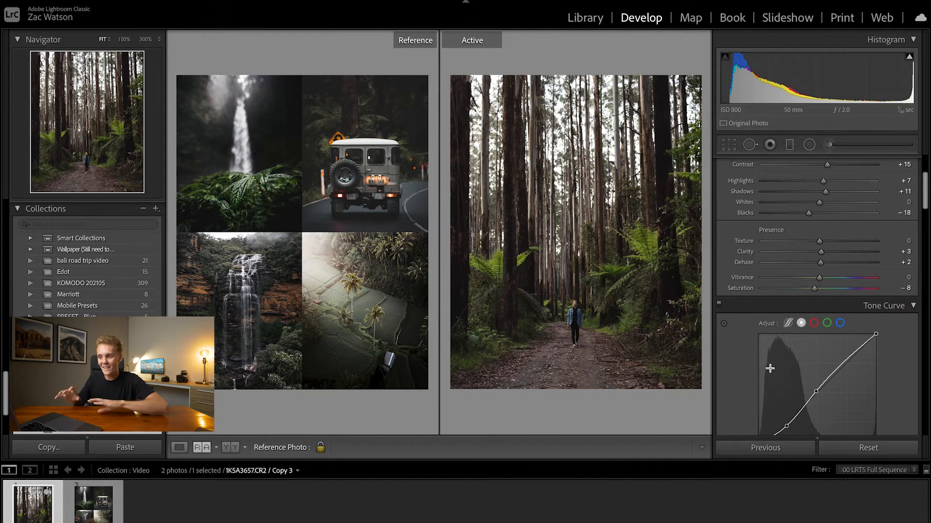
scroll(770, 368, down, 12)
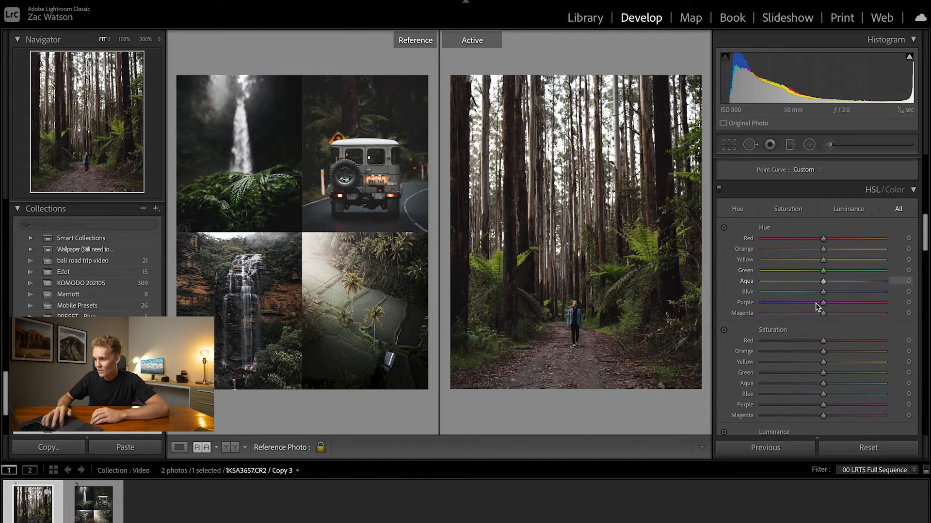
drag(823, 249, 834, 278)
double_click(825, 250)
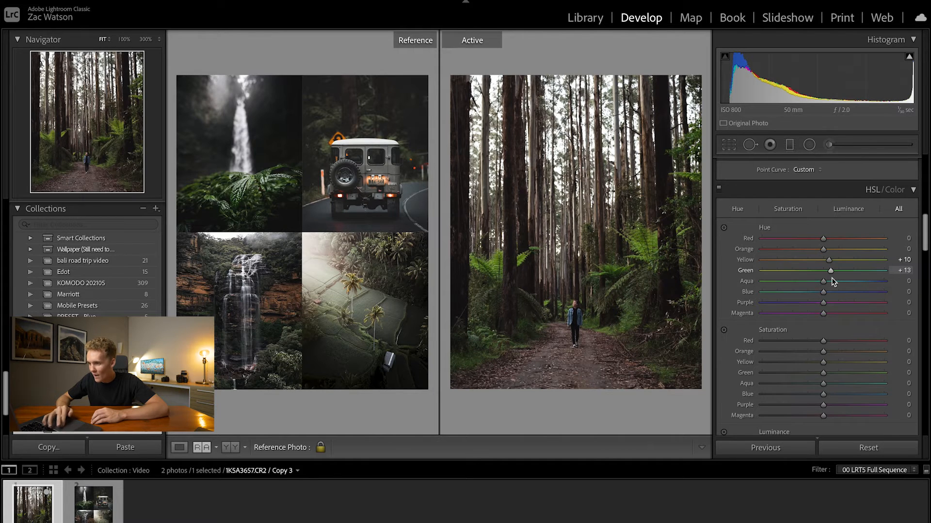
mouse_move(829, 280)
mouse_down()
mouse_move(867, 283)
mouse_move(710, 299)
mouse_move(916, 290)
mouse_move(872, 264)
mouse_move(820, 276)
mouse_up()
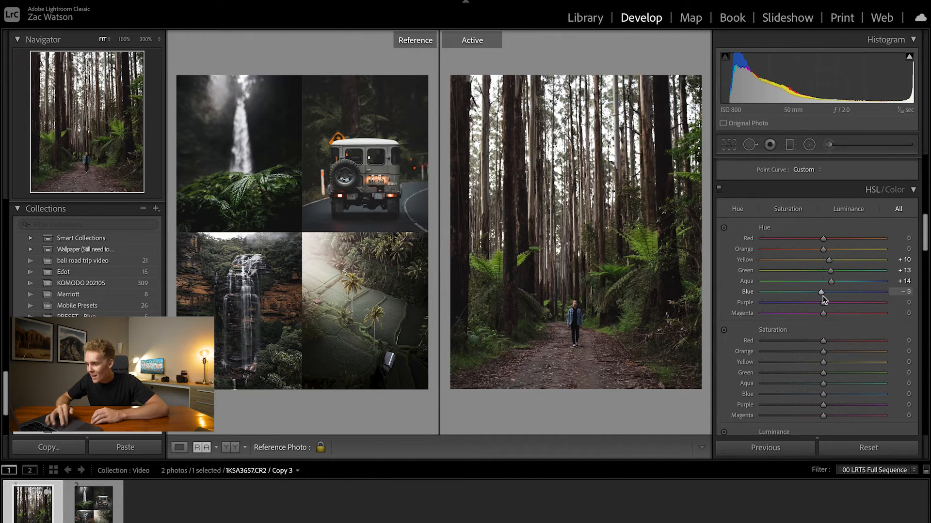
drag(823, 303, 837, 317)
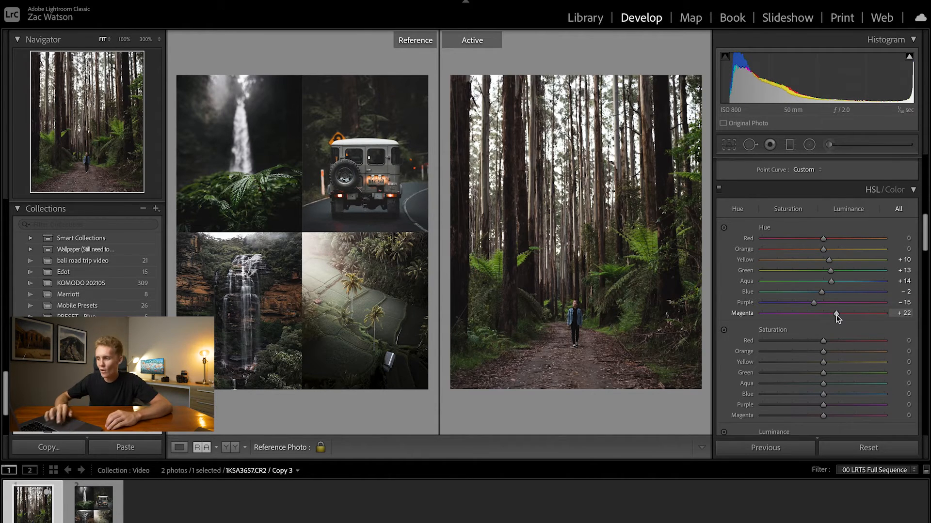
Step: Set the HSL saturation to red -9 and orange +79, and check the skin and tree tones up close
scroll(822, 333, down, 1)
scroll(822, 333, down, 2)
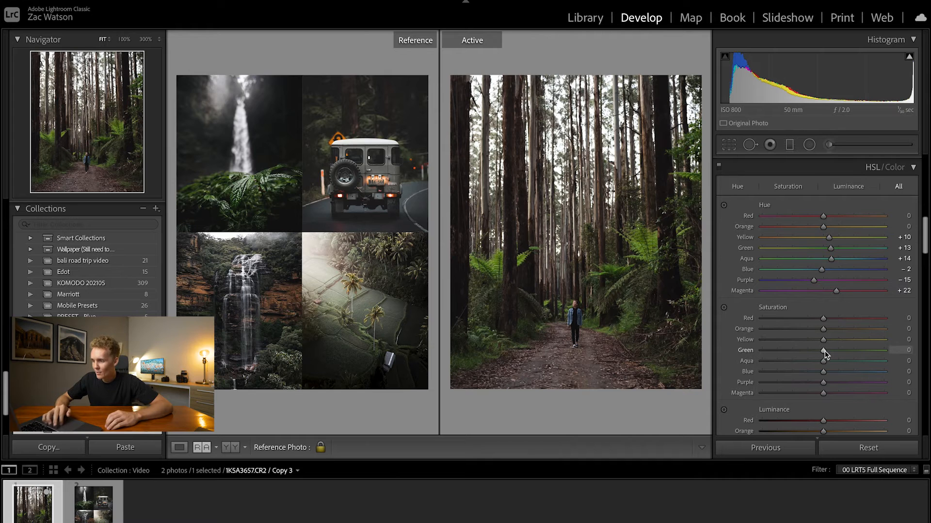
drag(823, 318, 752, 318)
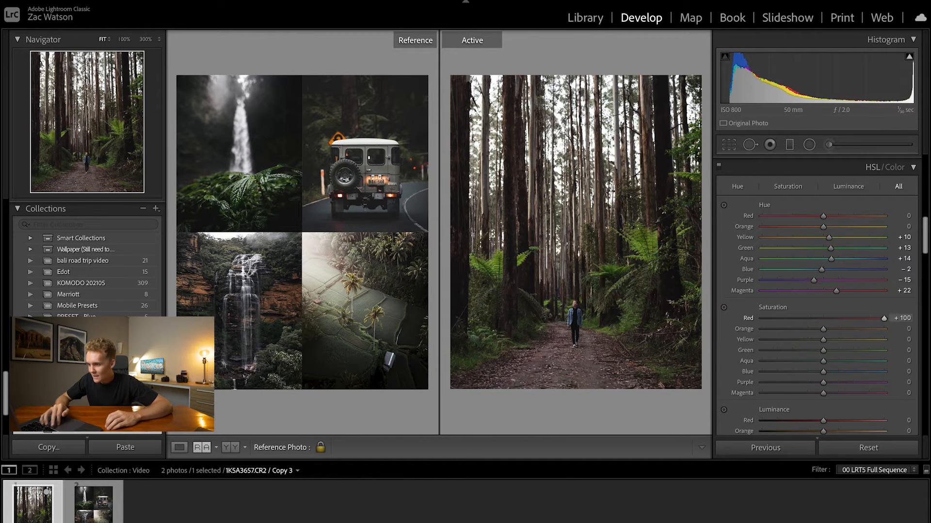
drag(651, 339, 877, 333)
drag(870, 331, 872, 331)
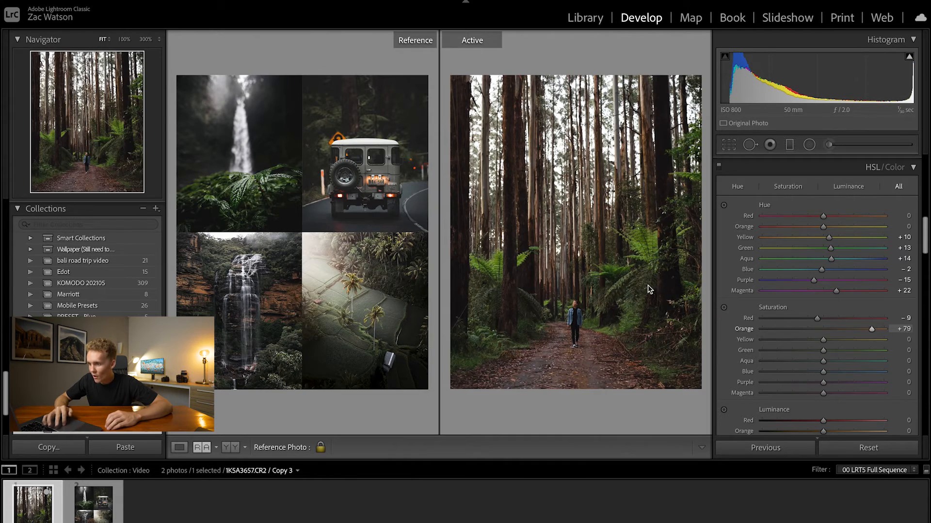
click(571, 270)
click(616, 272)
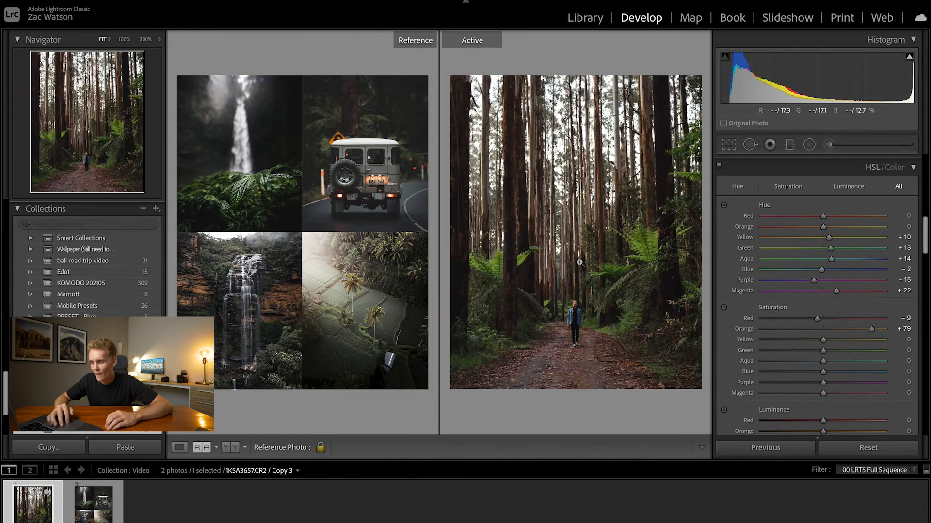
drag(579, 262, 563, 202)
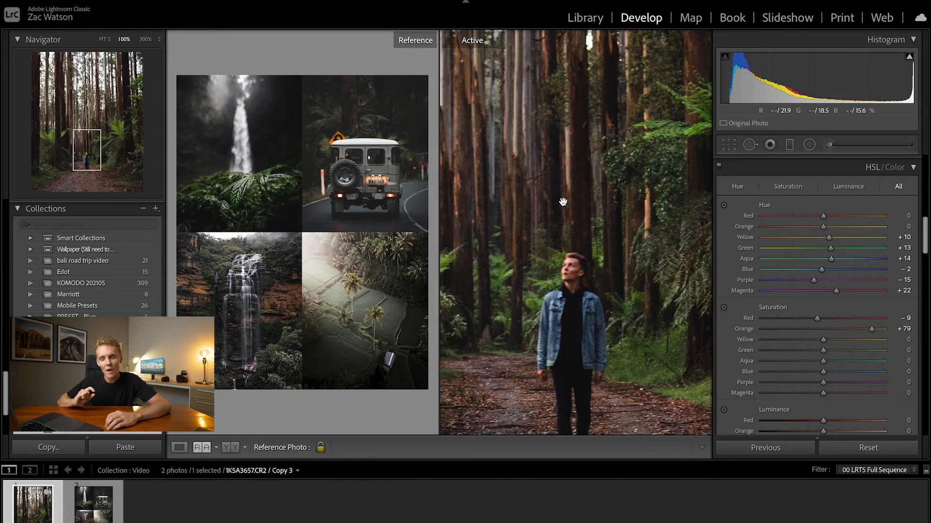
click(564, 226)
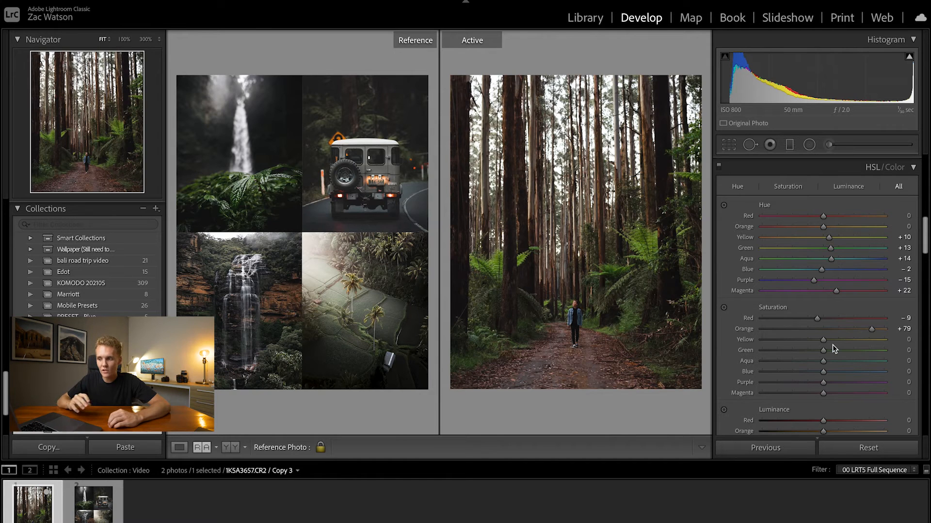
Step: Set the HSL saturation to yellow -30, green -72, aqua -49, blue -55, purple -10 and magenta -22
drag(824, 340, 787, 354)
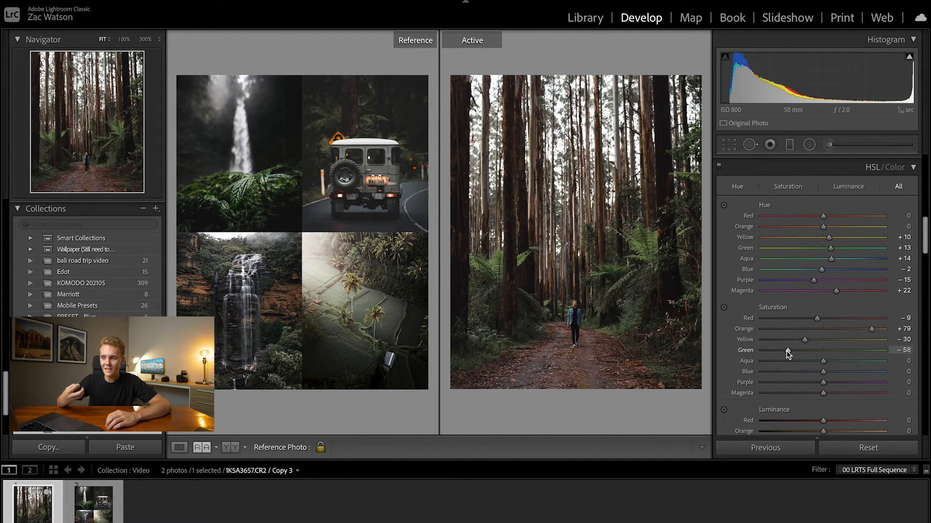
drag(786, 351, 779, 351)
scroll(805, 360, down, 2)
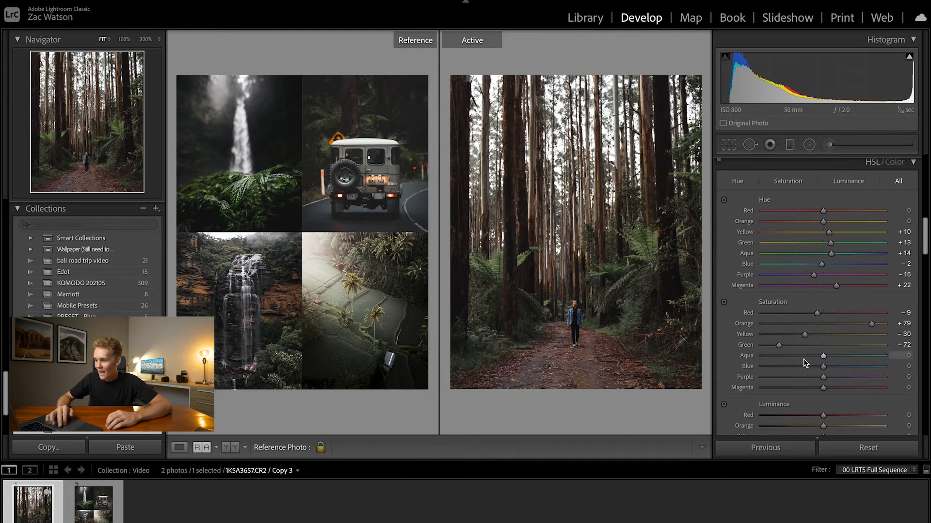
drag(823, 324, 788, 334)
click(597, 308)
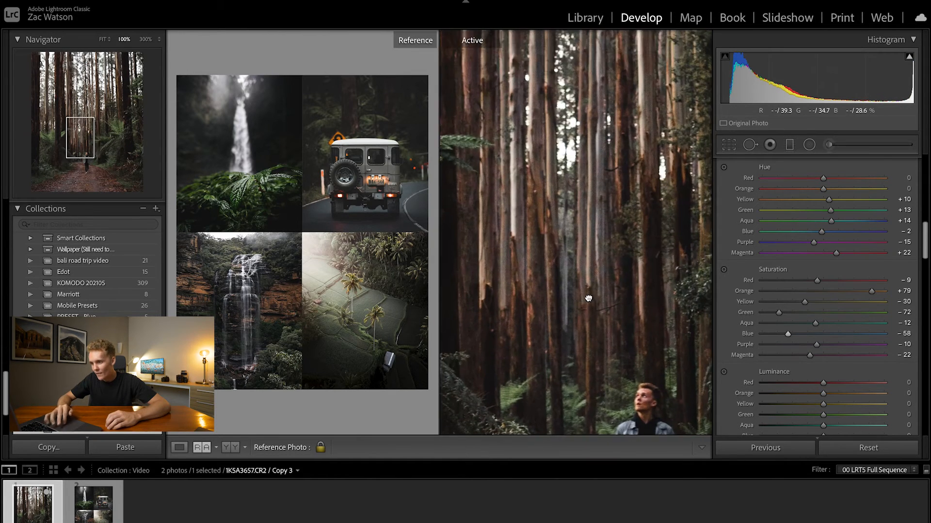
drag(580, 173, 579, 156)
click(556, 208)
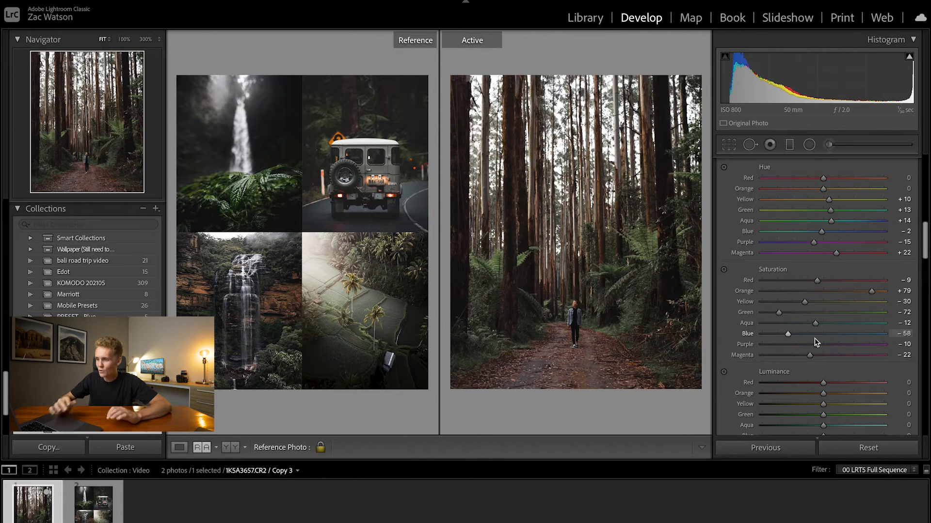
mouse_move(780, 333)
mouse_down()
mouse_move(890, 326)
mouse_move(774, 326)
mouse_move(928, 334)
mouse_move(691, 340)
mouse_move(795, 316)
mouse_move(815, 332)
mouse_move(792, 331)
mouse_up()
Step: Set the HSL luminance to red +7, orange +9, yellow -5, green +7, aqua -26 and blue +43, and the orange saturation to +61
scroll(793, 350, down, 3)
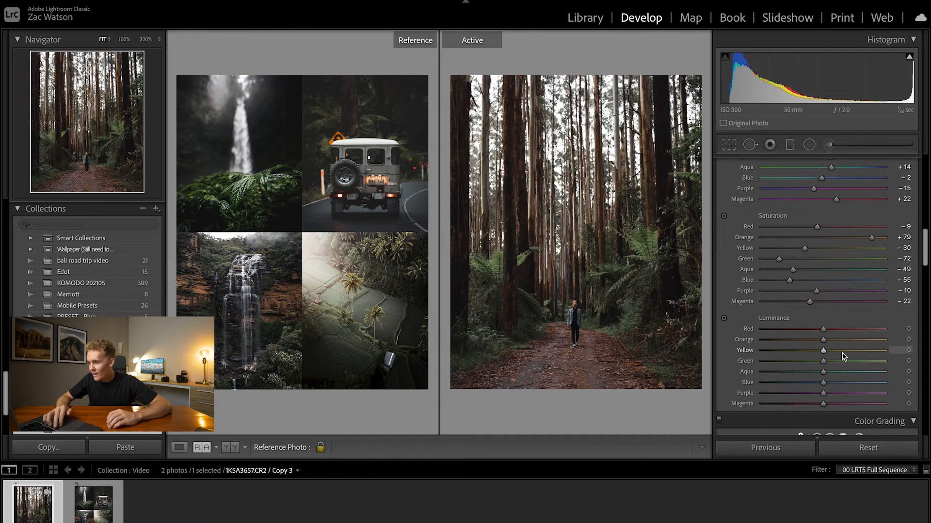
drag(823, 361, 827, 329)
drag(823, 383, 804, 378)
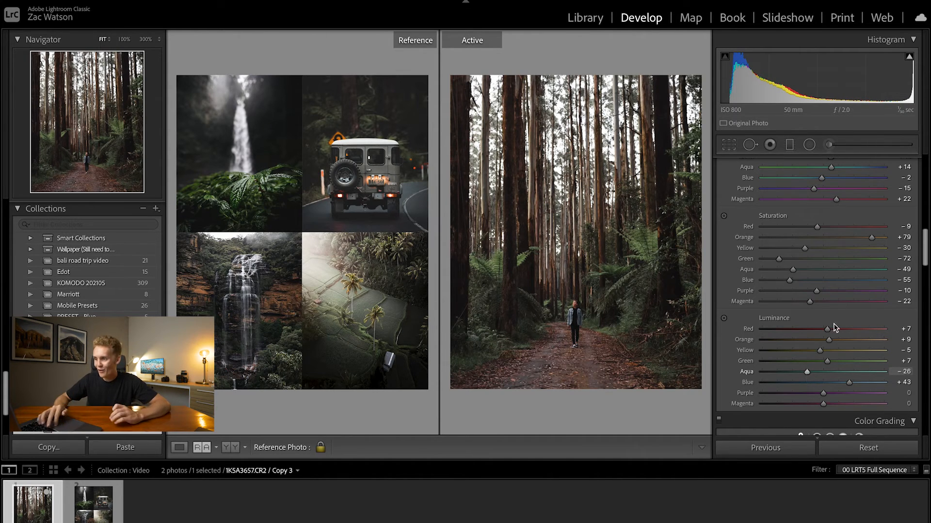
mouse_move(871, 236)
mouse_down()
mouse_move(857, 238)
mouse_move(879, 242)
mouse_move(859, 241)
mouse_up()
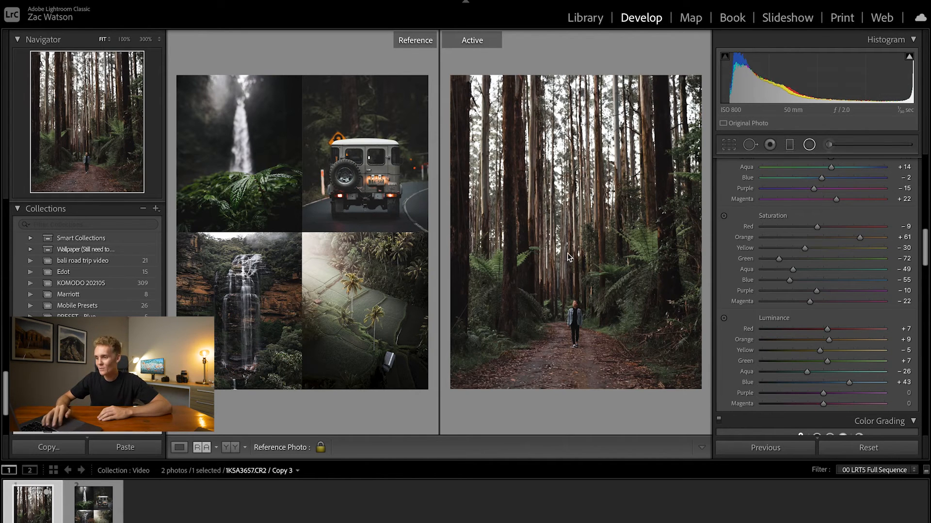
Step: Add a large oval radial filter centred on the forest photo that affects the area outside it, and show its mask overlay
key(shift+m)
drag(554, 229, 686, 389)
mouse_move(613, 286)
mouse_down()
mouse_move(642, 278)
mouse_move(631, 283)
mouse_up()
key(o)
key(o)
key(o)
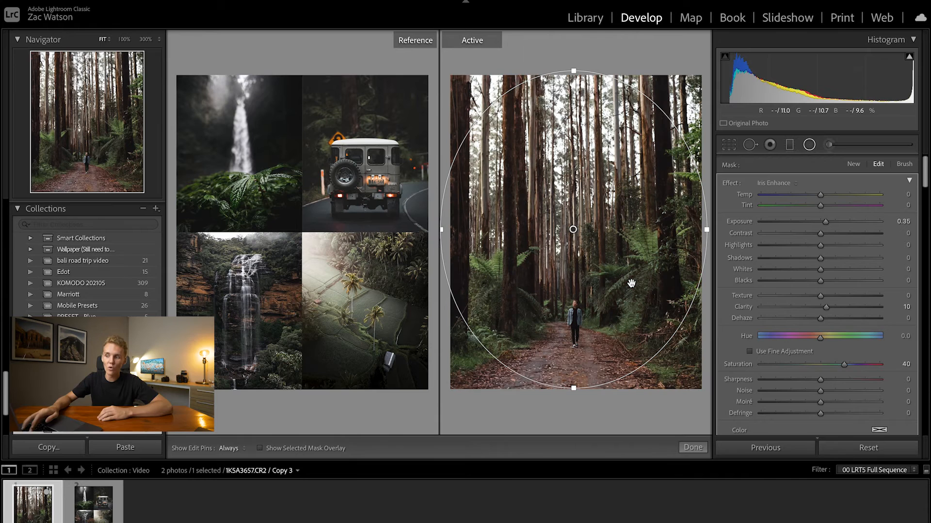
key(o)
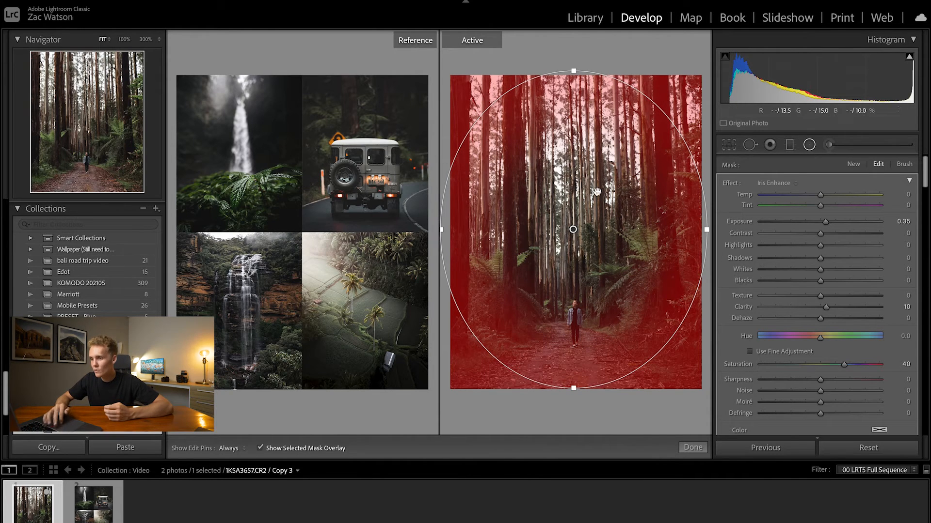
Step: Enlarge the radial filter well beyond the photo's edges with the view at 12%, and hide the mask overlay
click(159, 39)
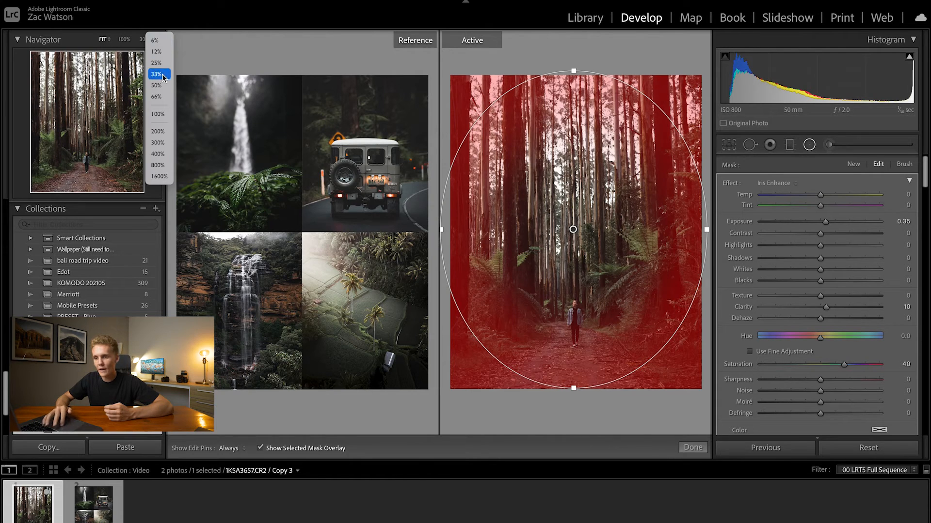
click(161, 64)
click(156, 40)
click(160, 35)
drag(583, 151, 577, 107)
drag(651, 231, 690, 232)
key(o)
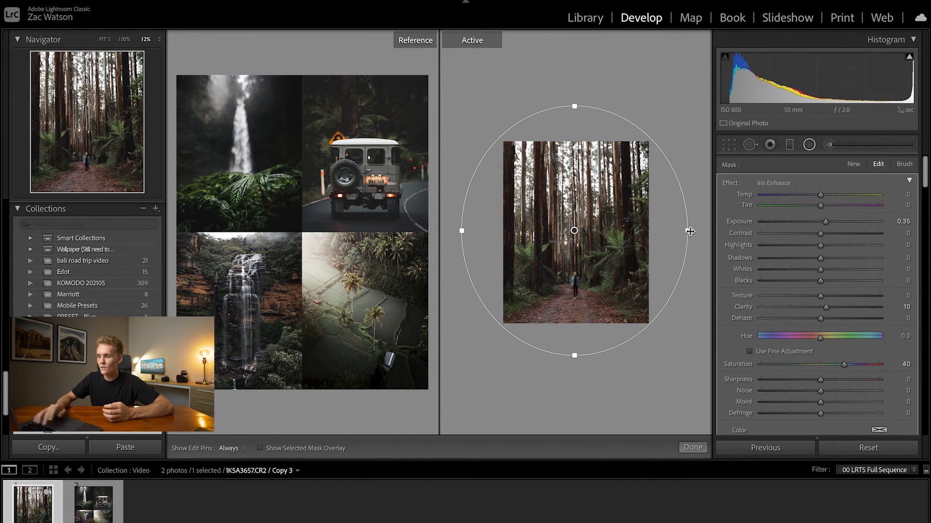
Step: Reset the radial filter's clarity and set its exposure to -0.89, temp to 15 and saturation to -34
double_click(827, 223)
double_click(825, 306)
double_click(844, 364)
drag(820, 222, 807, 222)
click(103, 39)
mouse_move(822, 196)
mouse_down()
mouse_move(849, 198)
mouse_move(830, 197)
mouse_up()
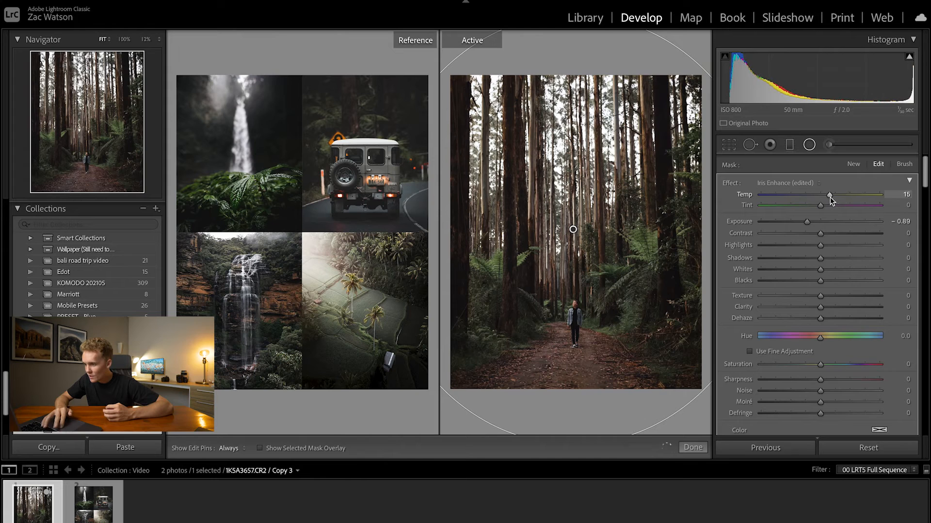
drag(819, 364, 800, 365)
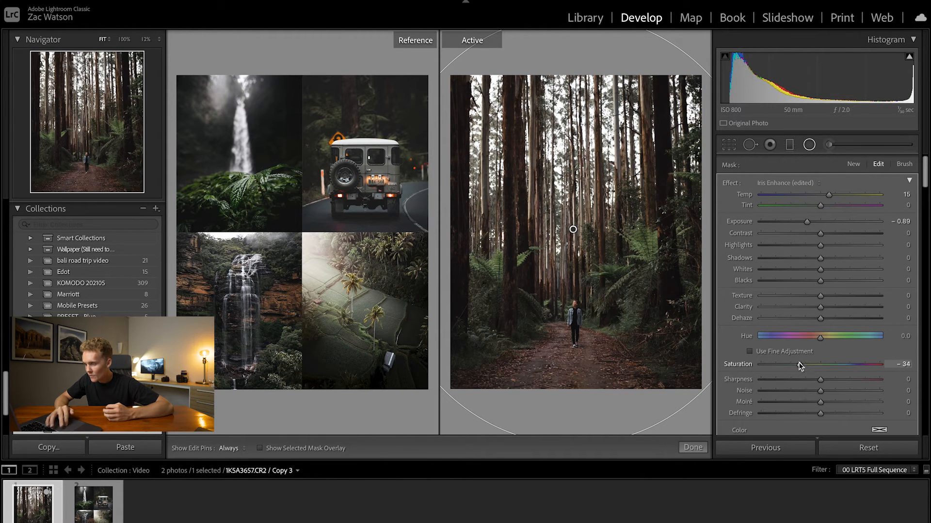
Step: Lower the radial filter's exposure to -1.06 and finish editing it
drag(803, 221, 804, 224)
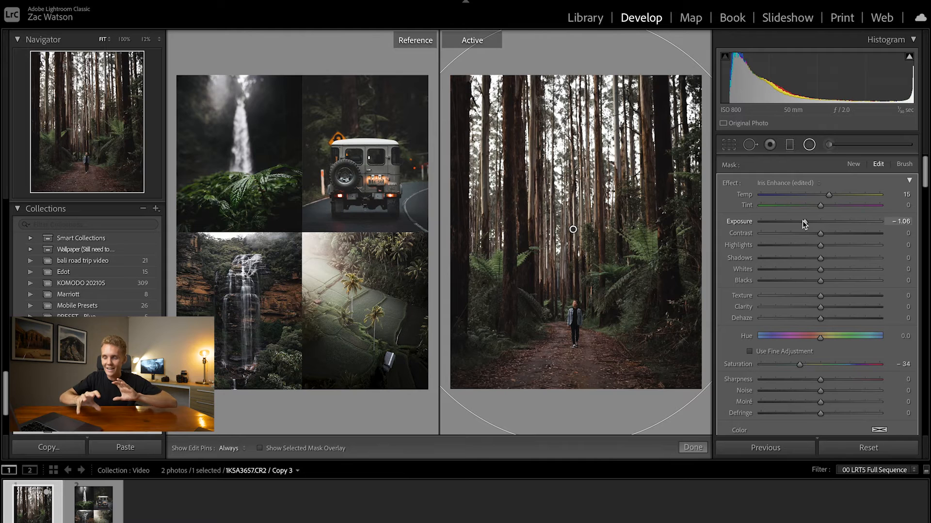
click(810, 144)
Step: Add a graduated filter from the forest photo's top edge down to just above the person's head, and check its mask overlay
click(789, 144)
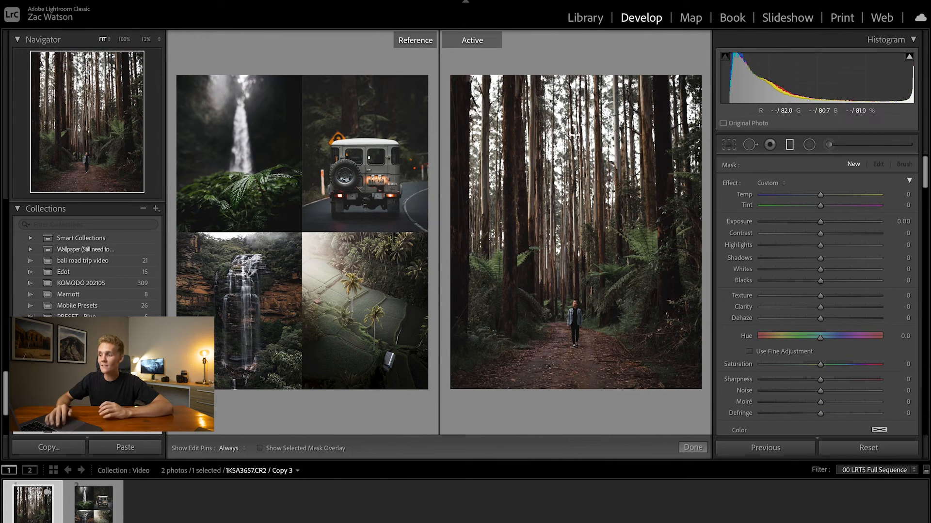
drag(565, 76, 563, 281)
key(o)
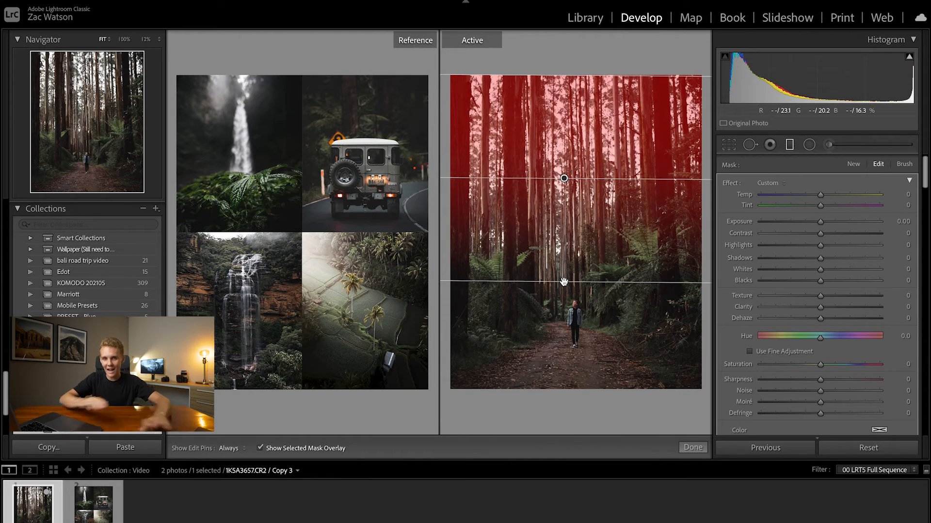
key(o)
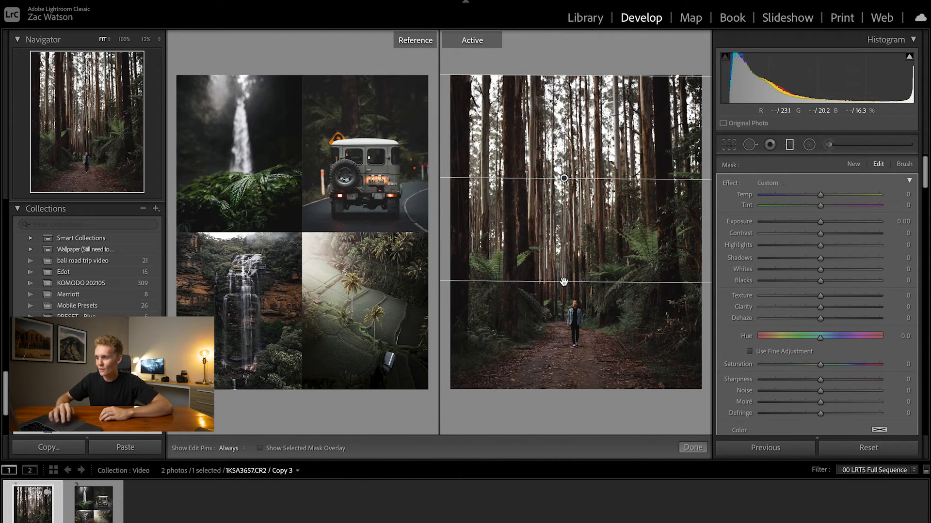
Step: Set the graduated filter's temp to 13, tint to 9, exposure to 0.46, shadows to 12 and saturation to -18, and raise its contrast slightly
mouse_move(821, 220)
mouse_down()
mouse_move(836, 222)
mouse_move(827, 222)
mouse_move(836, 194)
mouse_move(825, 208)
mouse_up()
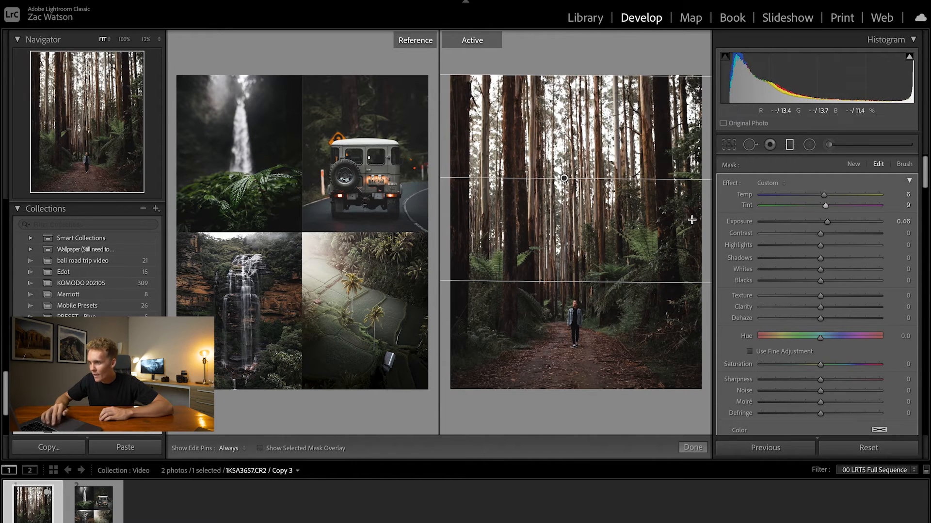
drag(813, 362, 808, 364)
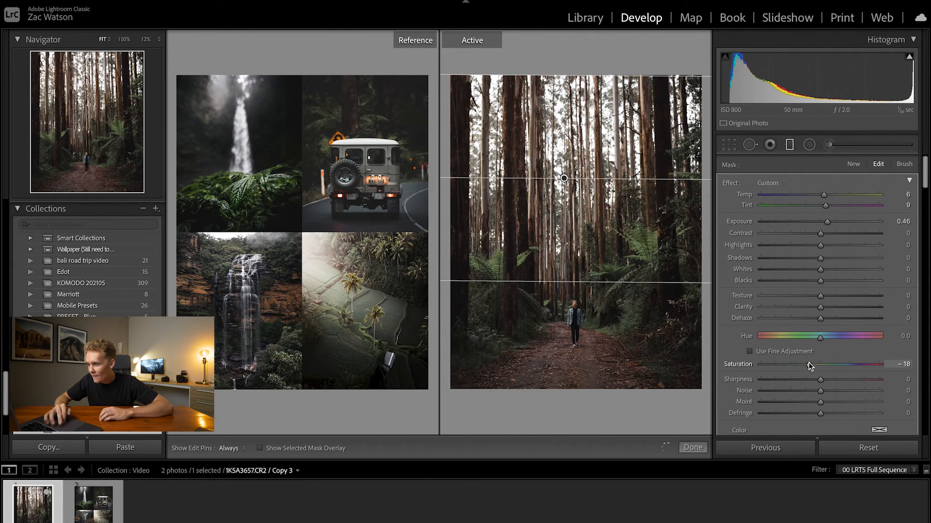
double_click(816, 281)
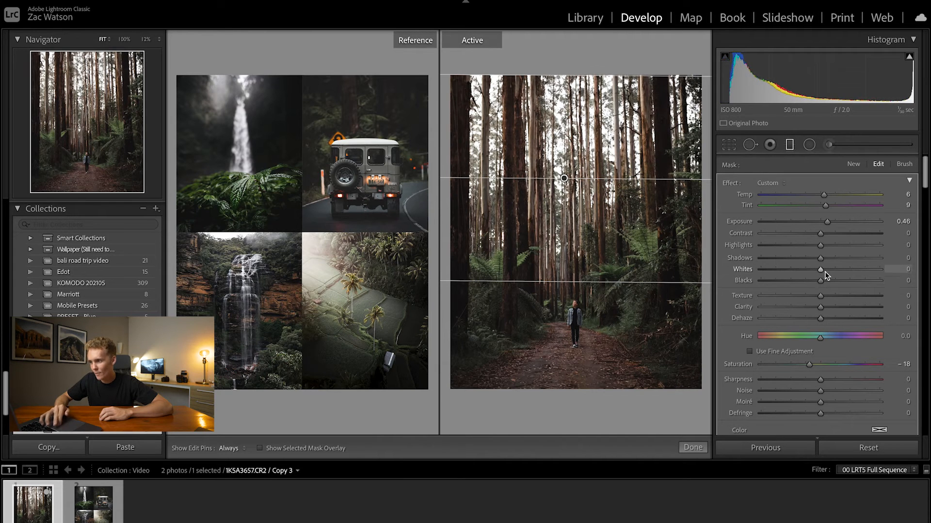
mouse_move(820, 258)
mouse_down()
mouse_move(845, 257)
mouse_move(823, 257)
mouse_up()
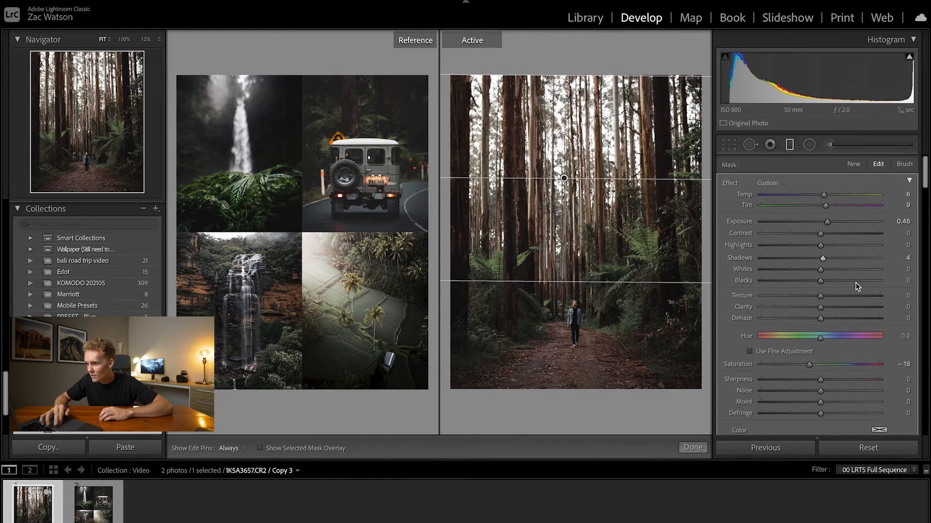
drag(824, 195, 830, 199)
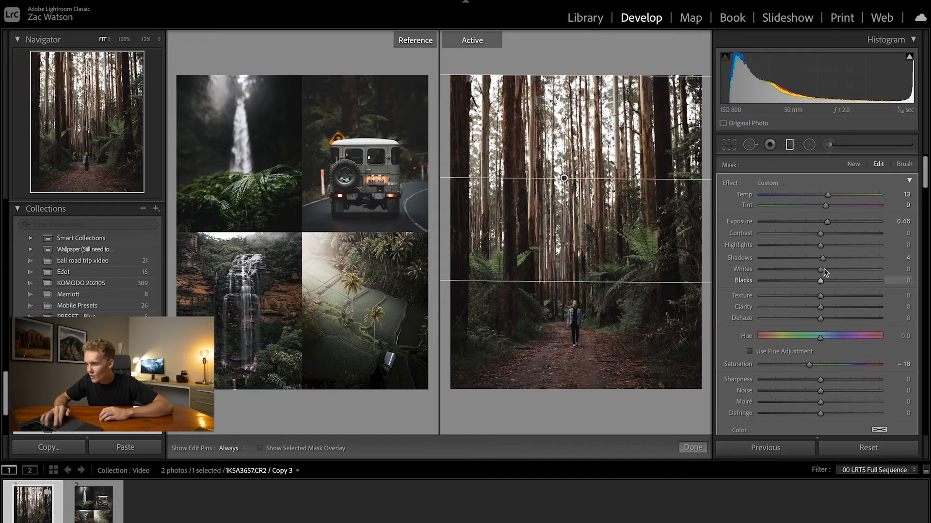
drag(825, 259, 829, 259)
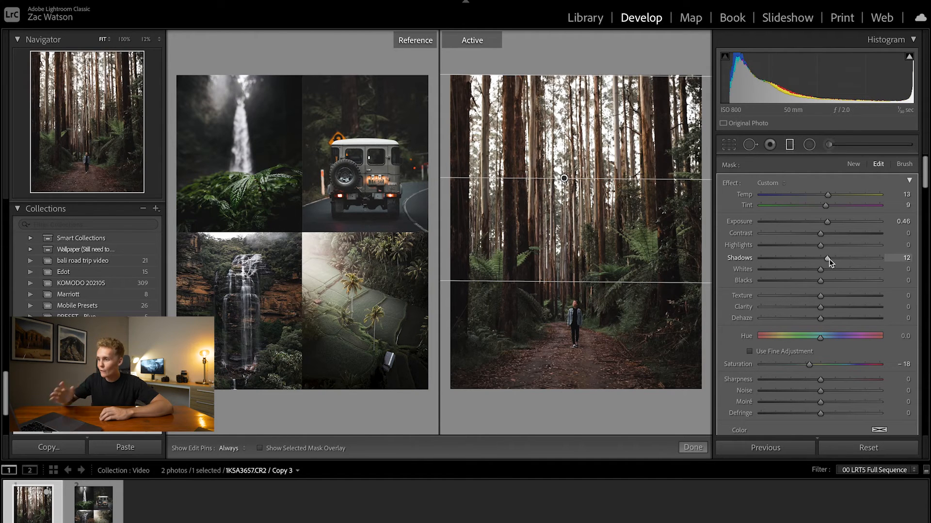
mouse_move(819, 234)
mouse_down()
mouse_move(840, 237)
mouse_move(824, 237)
mouse_up()
click(789, 144)
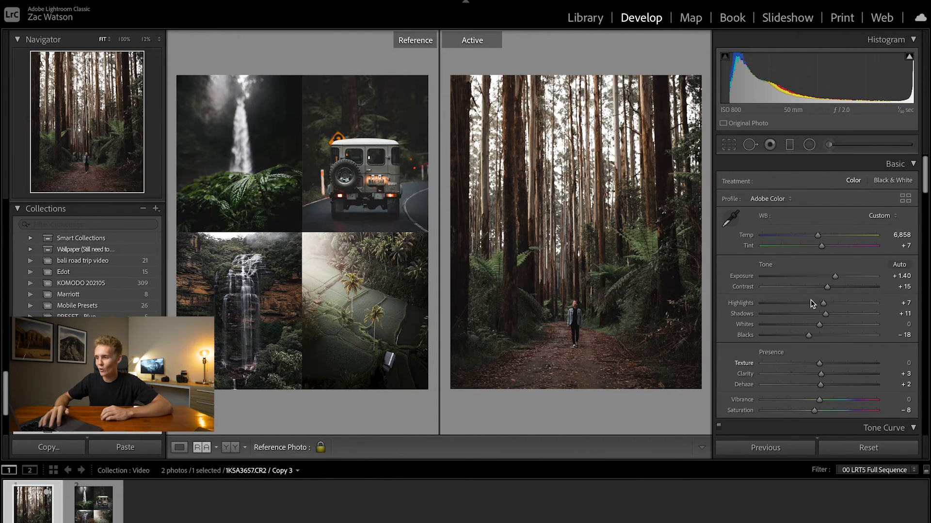
Step: Add a second graduated filter covering the photo's lower half, fading out upward from the person's head, and raise its exposure slightly
click(790, 144)
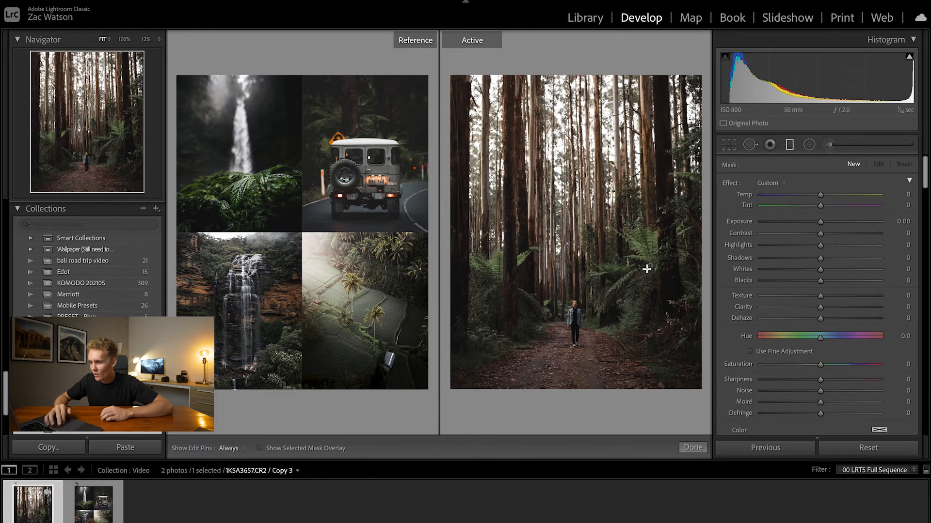
drag(572, 302, 571, 203)
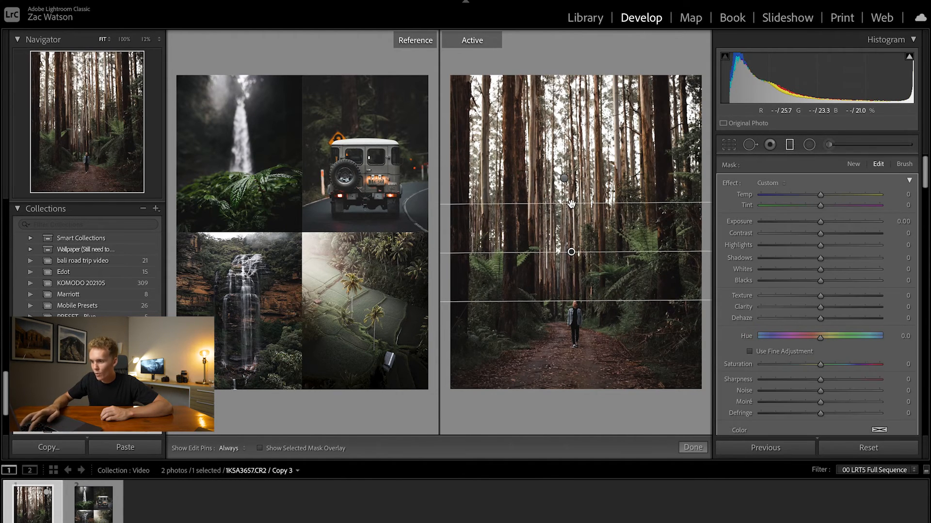
key(o)
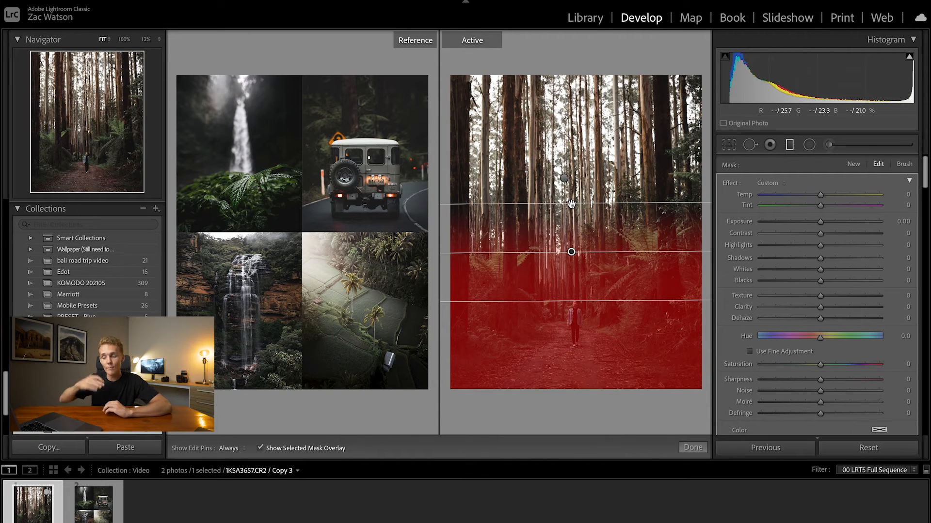
key(o)
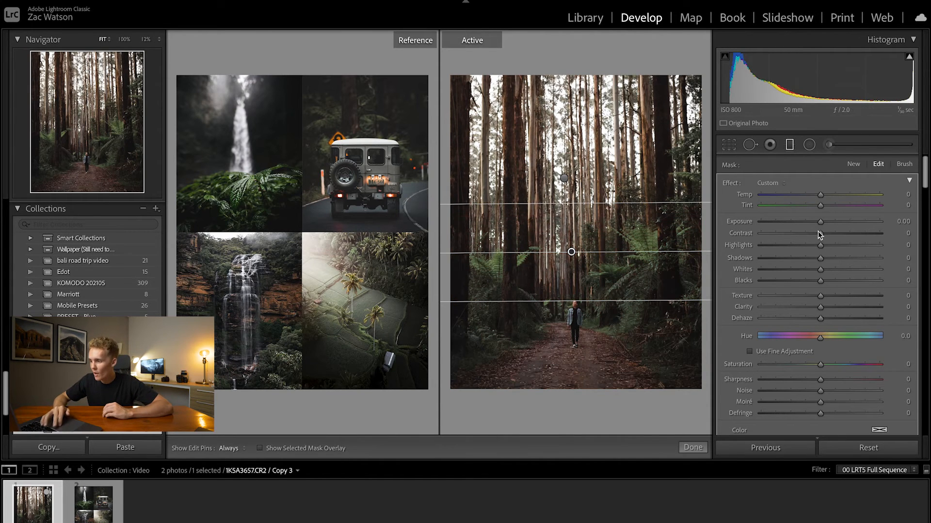
drag(819, 223, 827, 224)
click(790, 145)
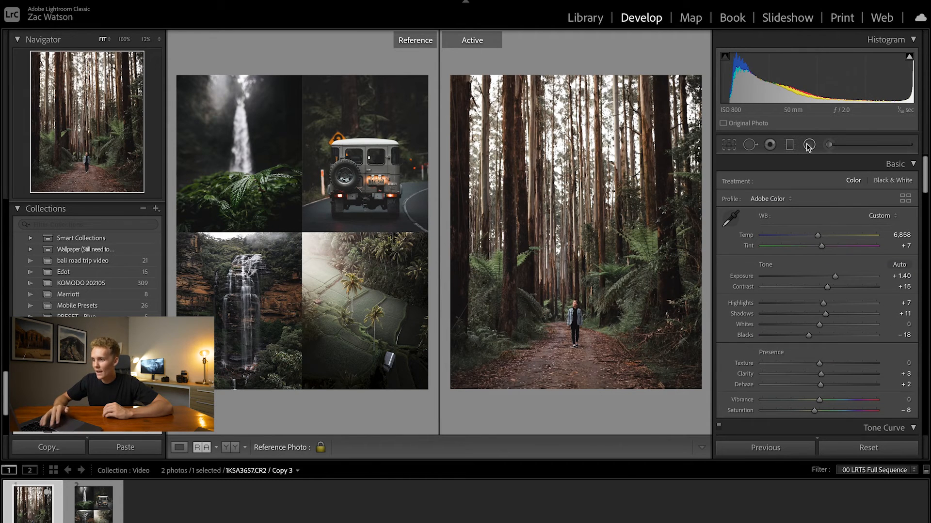
Step: Reselect the large radial filter and lower its exposure a little further
click(809, 144)
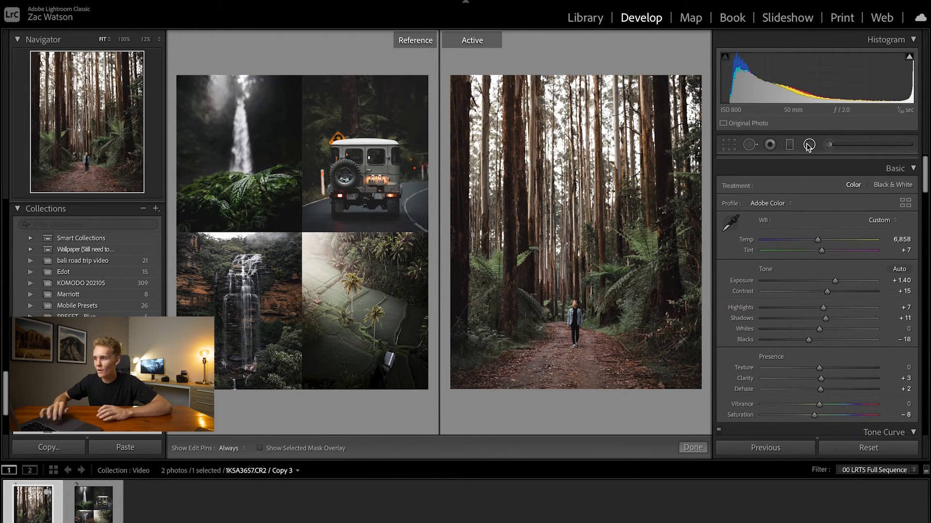
click(573, 229)
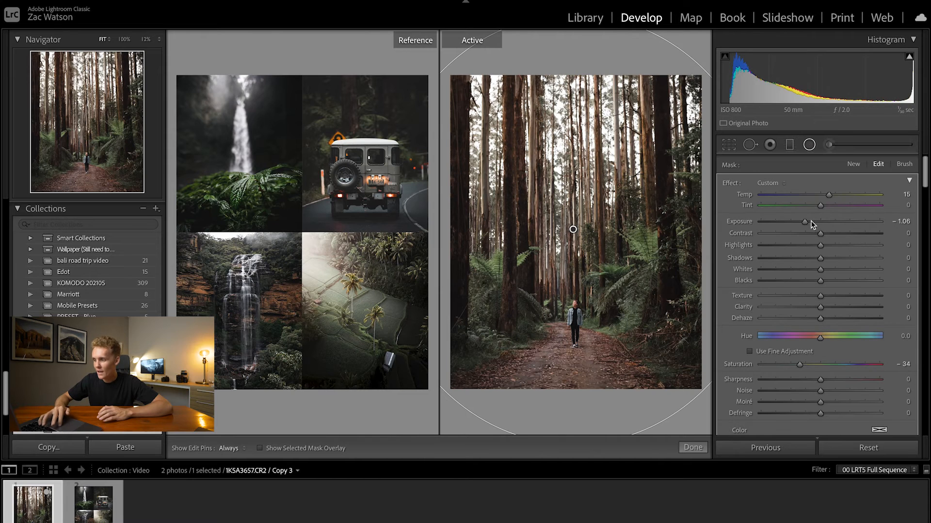
mouse_move(803, 220)
mouse_down()
mouse_move(788, 220)
mouse_move(796, 220)
mouse_up()
Step: Add a graduated filter over the foreground path with exposure -0.62, shift it slightly downward and check its mask overlay
click(790, 145)
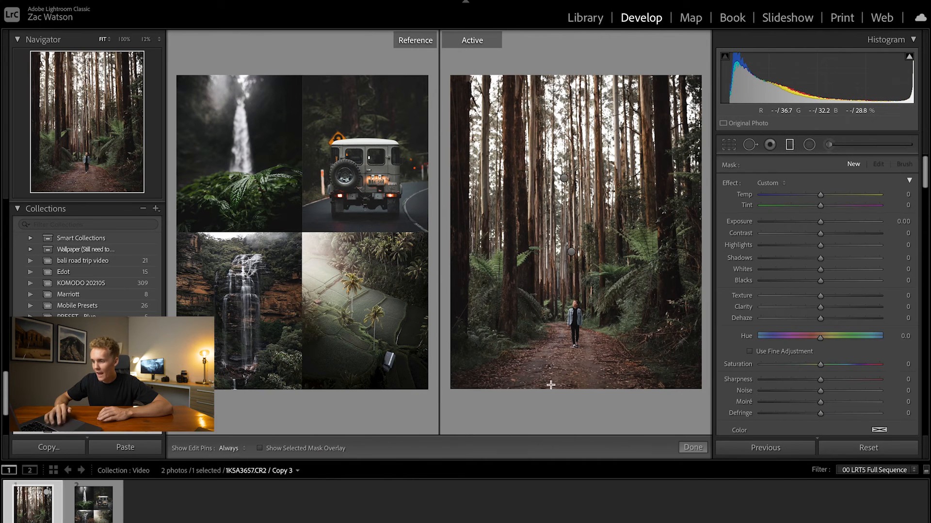
drag(568, 386, 569, 320)
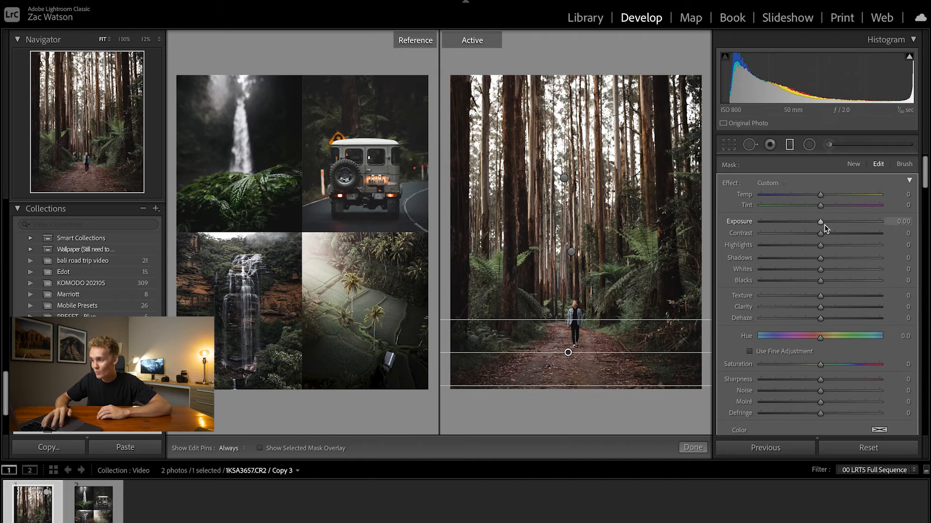
drag(820, 223, 812, 224)
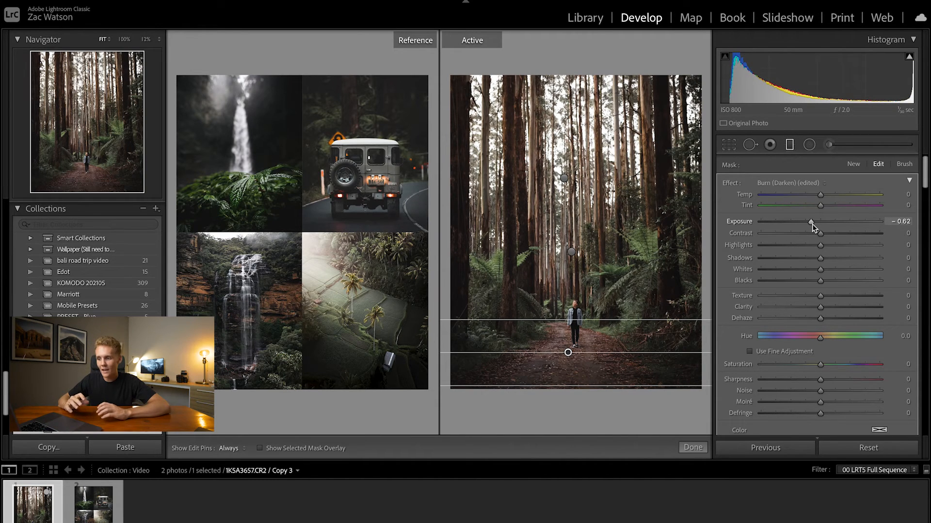
drag(567, 352, 569, 362)
mouse_move(569, 362)
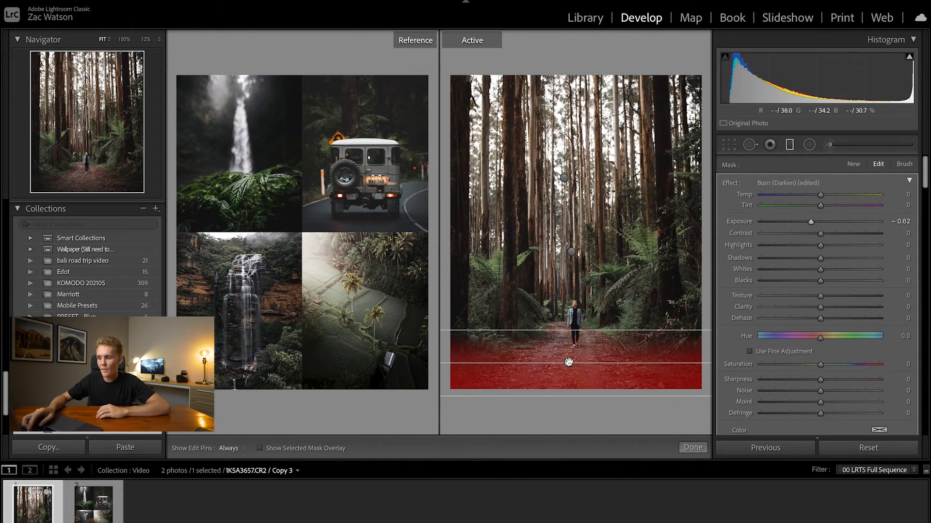
key(o)
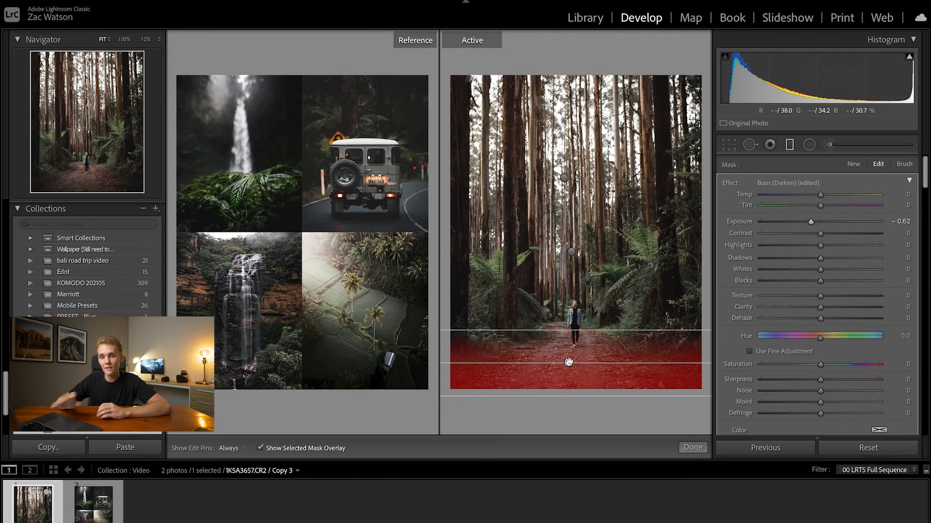
click(790, 145)
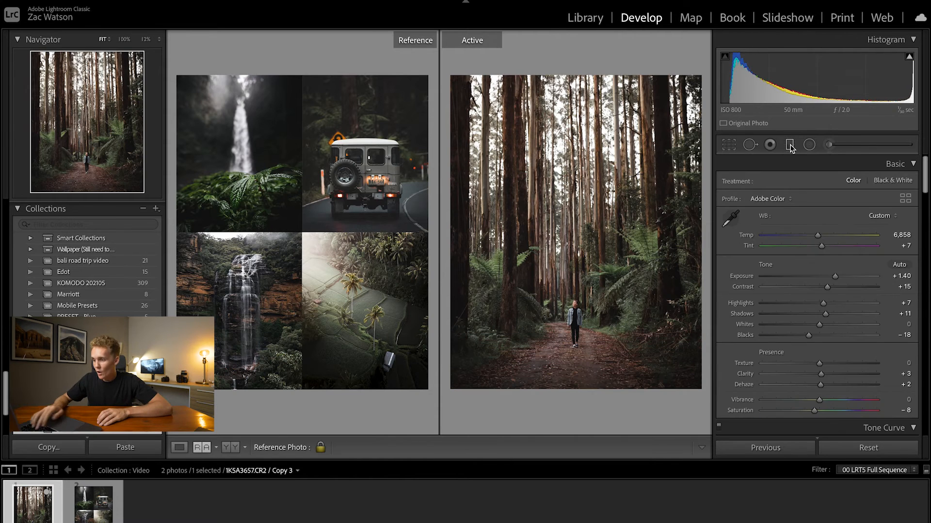
Step: Set the Color Grading midtones to an orange tint with hue 27 and saturation 17
scroll(763, 343, down, 2)
scroll(763, 343, down, 8)
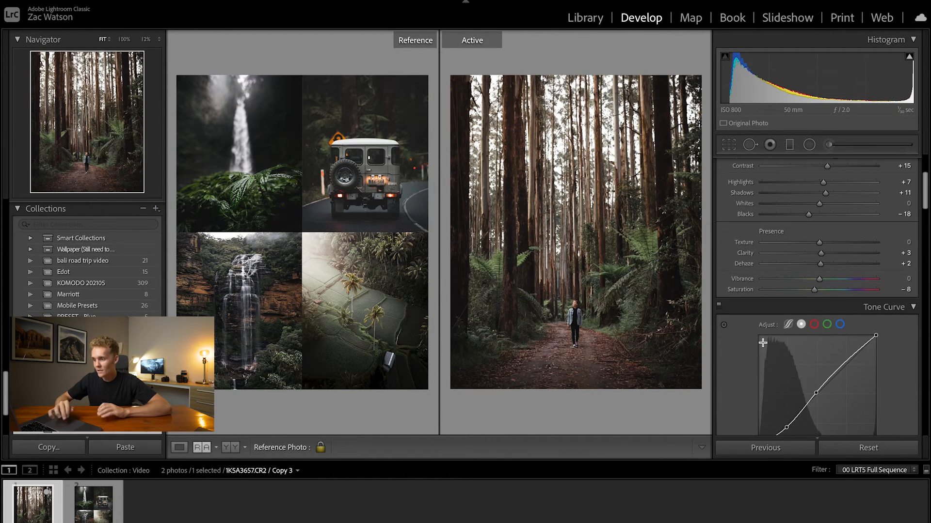
scroll(763, 342, down, 10)
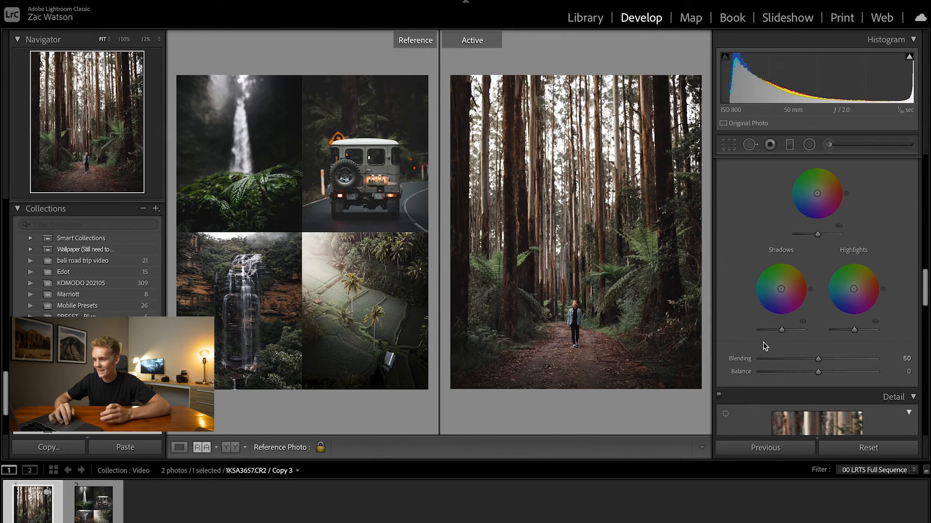
scroll(762, 342, up, 2)
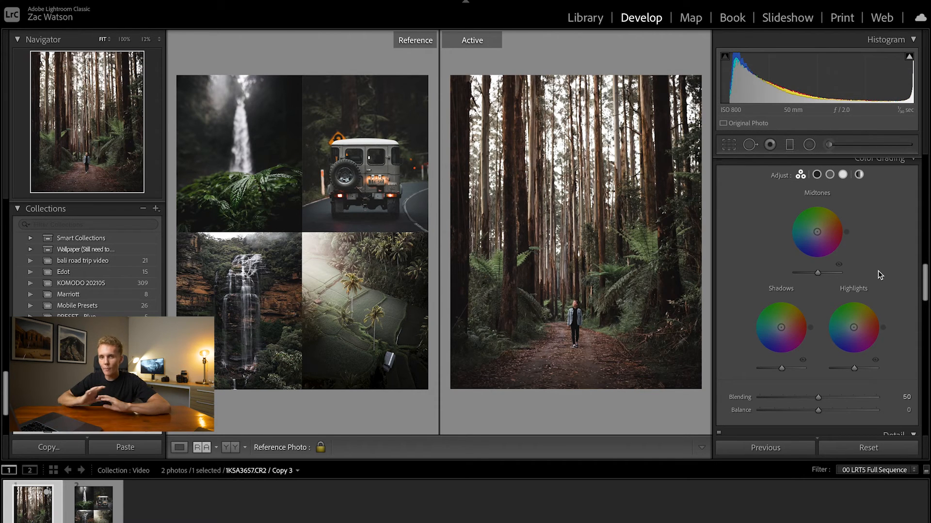
drag(817, 231, 820, 230)
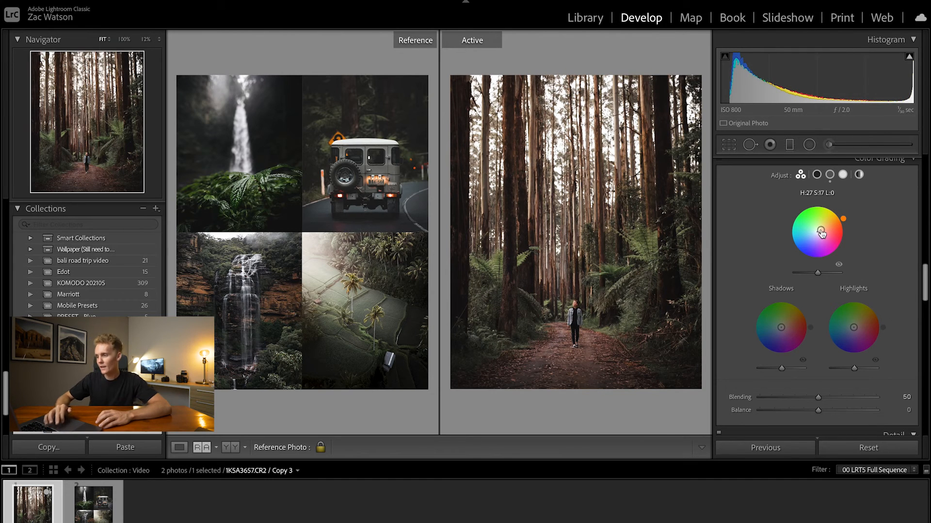
Step: Compare the forest photo with Color Grading switched off and on
scroll(781, 233, up, 2)
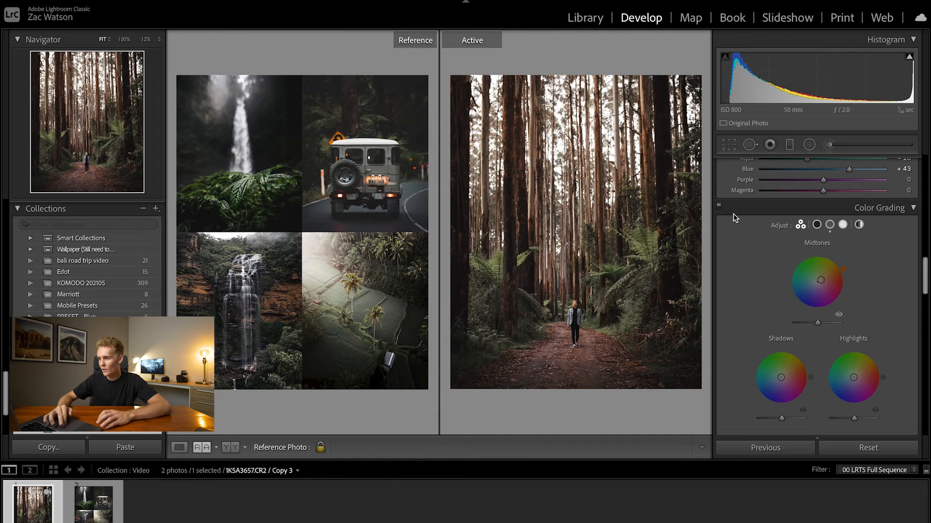
click(720, 208)
click(720, 208)
click(719, 209)
click(719, 209)
click(719, 209)
click(719, 208)
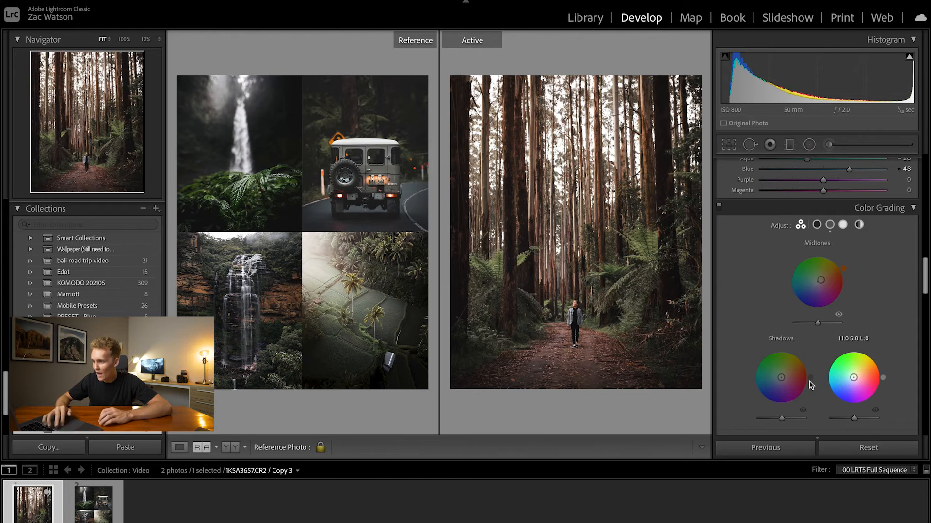
Step: Shift the Color Grading shadows very slightly, and compare the photo with and without the grading
drag(780, 379, 780, 378)
click(719, 207)
click(719, 207)
click(719, 207)
click(719, 207)
Step: Set the Calibration red primary saturation to +7, the green primary hue to +15 and the green primary saturation to +6
scroll(738, 336, down, 10)
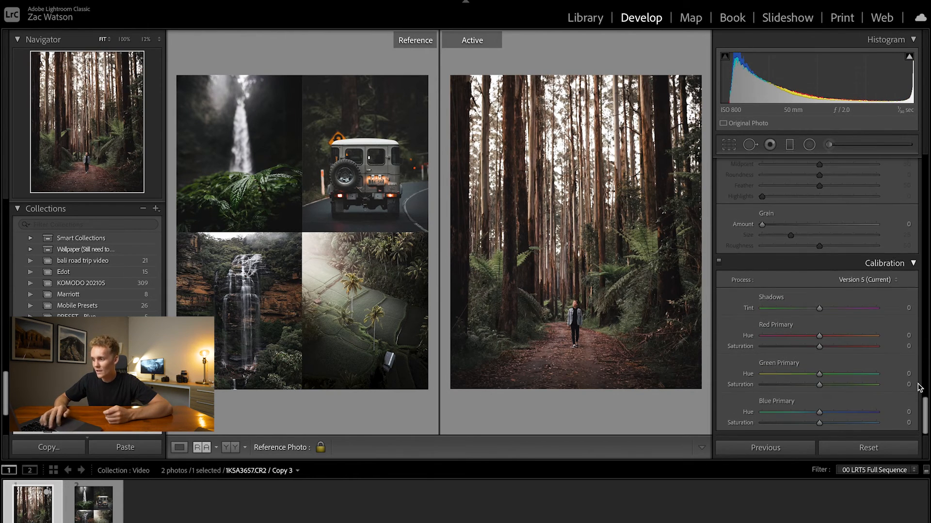
mouse_move(819, 337)
mouse_down()
mouse_move(689, 342)
mouse_move(929, 330)
mouse_move(673, 367)
mouse_move(908, 324)
mouse_move(815, 345)
mouse_move(819, 339)
mouse_up()
double_click(820, 336)
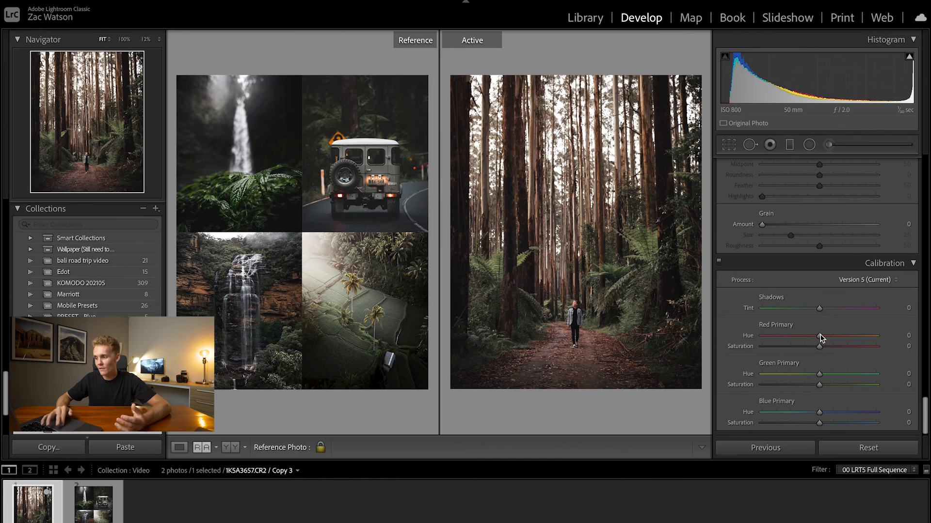
drag(820, 347, 706, 382)
drag(762, 374, 826, 384)
drag(714, 388, 711, 383)
drag(876, 387, 823, 391)
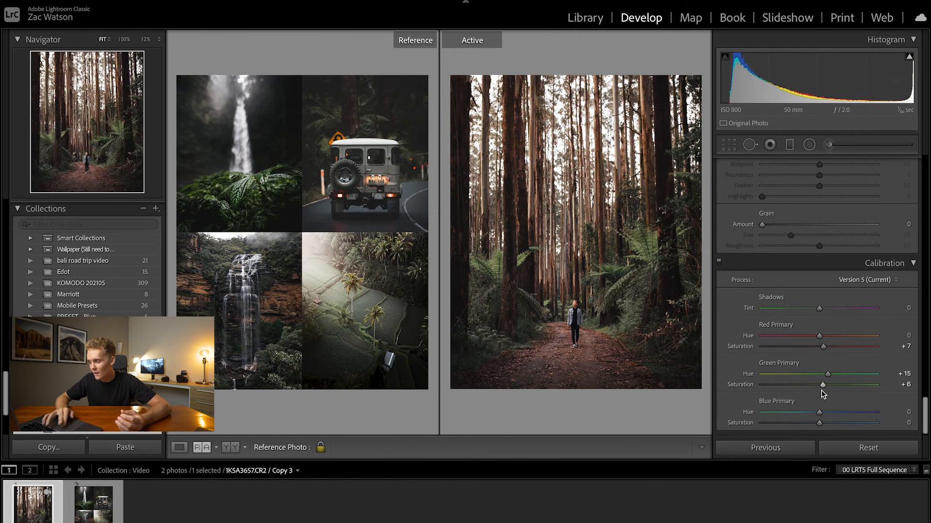
Step: Keep the Calibration blue primary hue at 0 and set the blue primary saturation to +4
drag(819, 412, 686, 440)
double_click(823, 412)
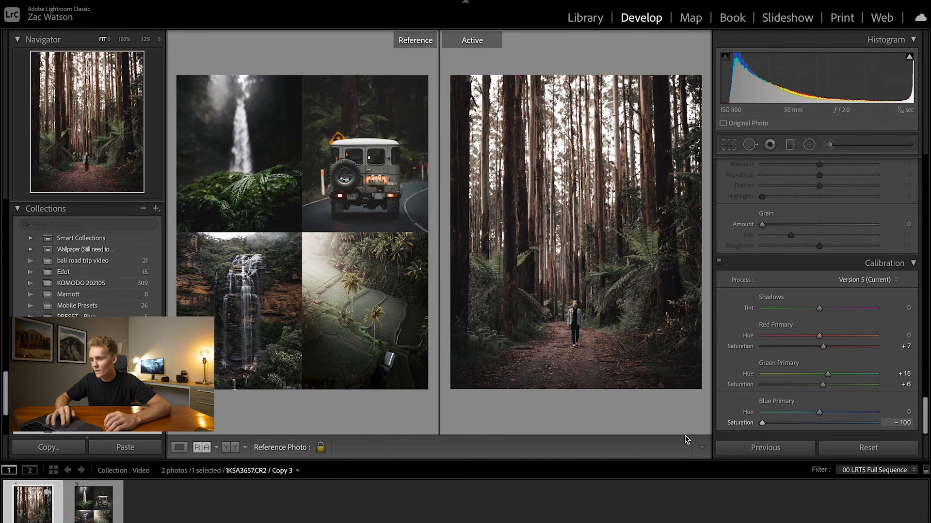
drag(762, 422, 821, 423)
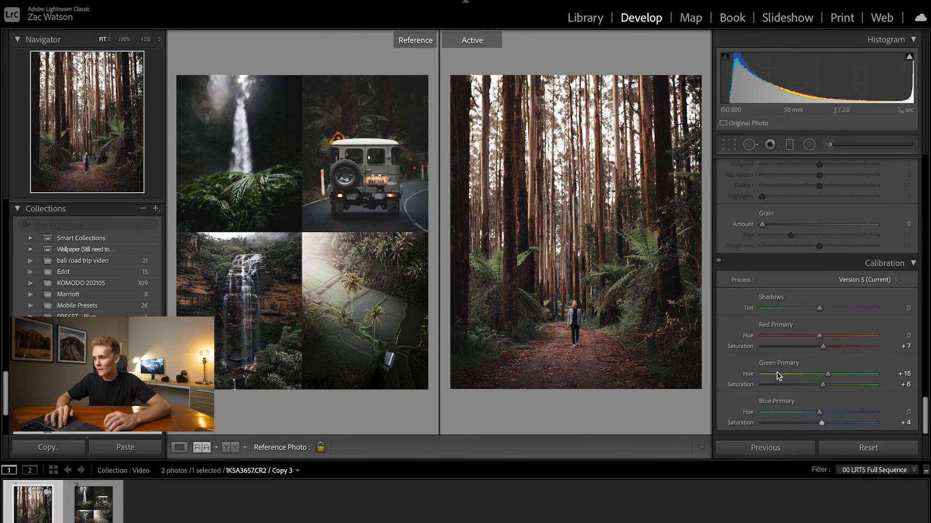
Step: Reduce the HSL orange saturation of the forest photo to +37
scroll(777, 371, up, 15)
scroll(777, 372, up, 10)
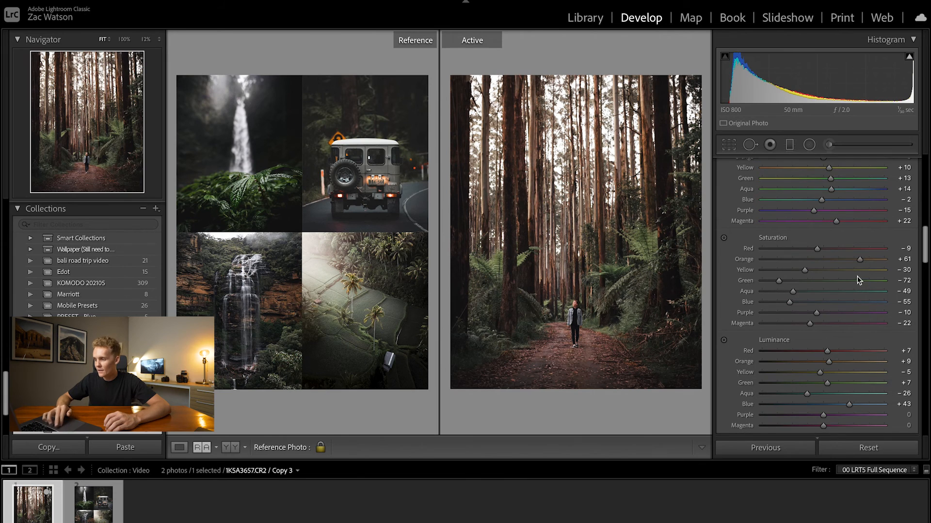
drag(858, 259, 843, 260)
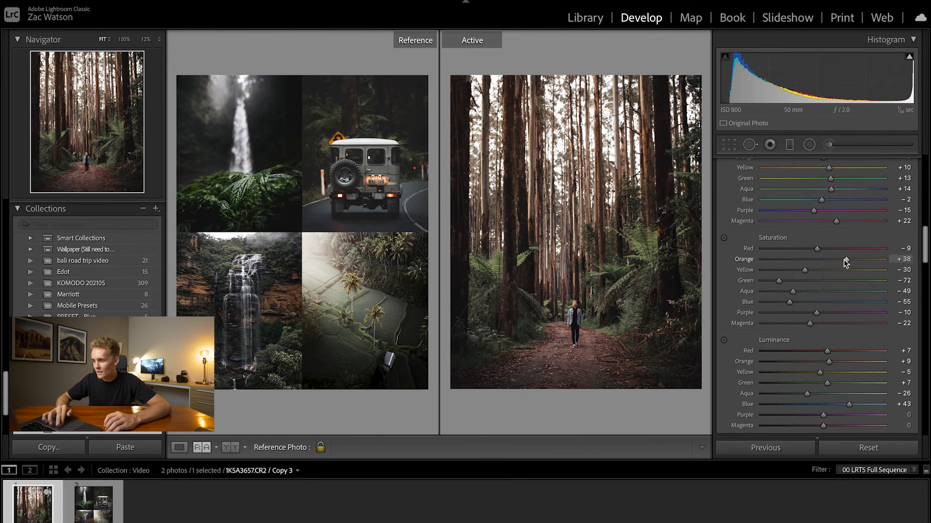
Step: Set the saturation of the uppermost graduated filter to -25 and finish editing it
click(791, 144)
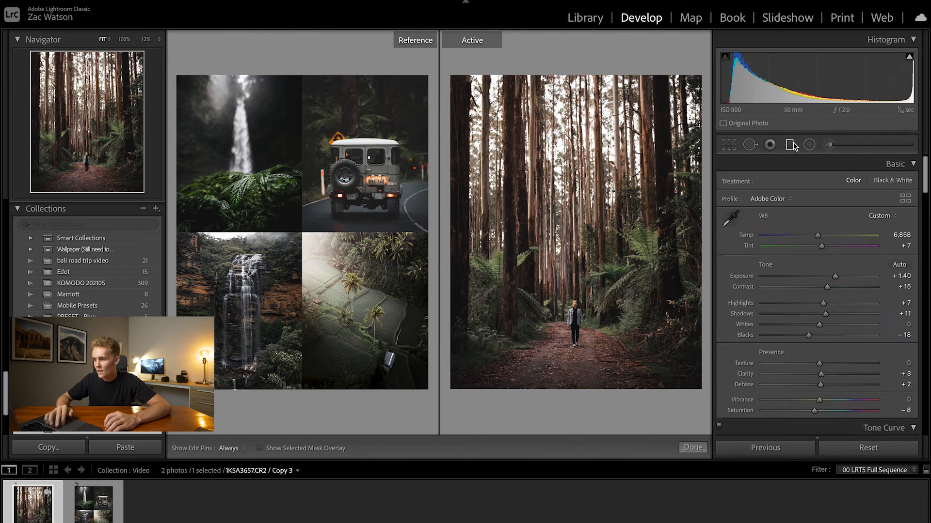
click(566, 178)
key(o)
key(o)
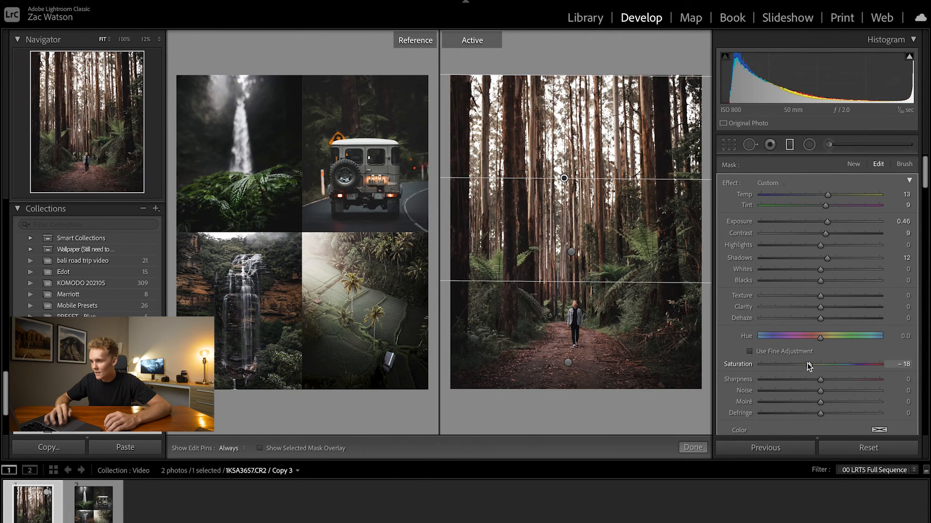
drag(807, 363, 803, 364)
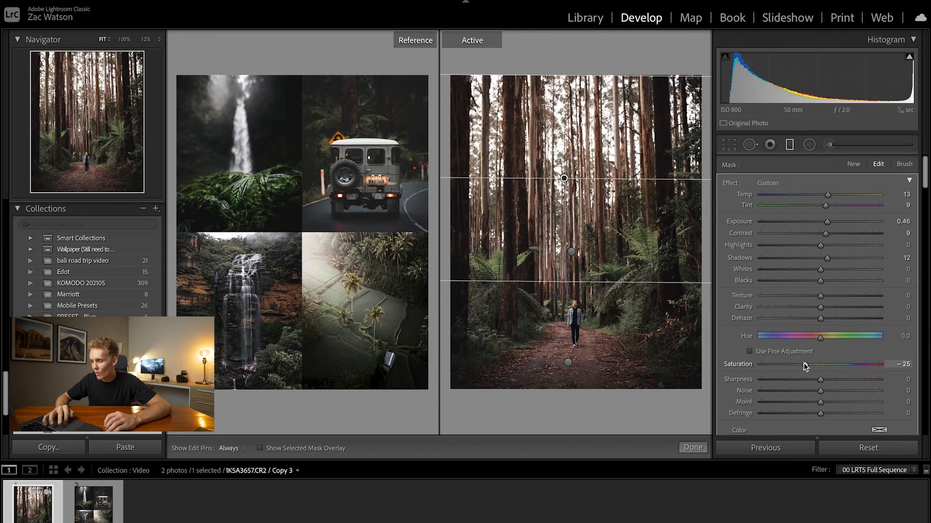
click(789, 145)
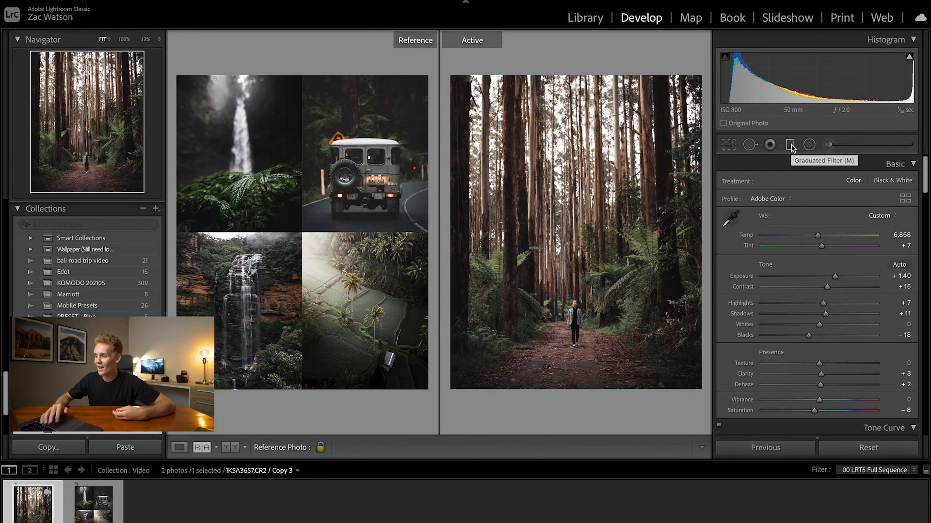
Step: Add an inverted radial filter over the upper trees, shaped as a tilted ellipse reaching in from the photo's upper-left corner
click(809, 145)
drag(576, 182, 713, 247)
key(o)
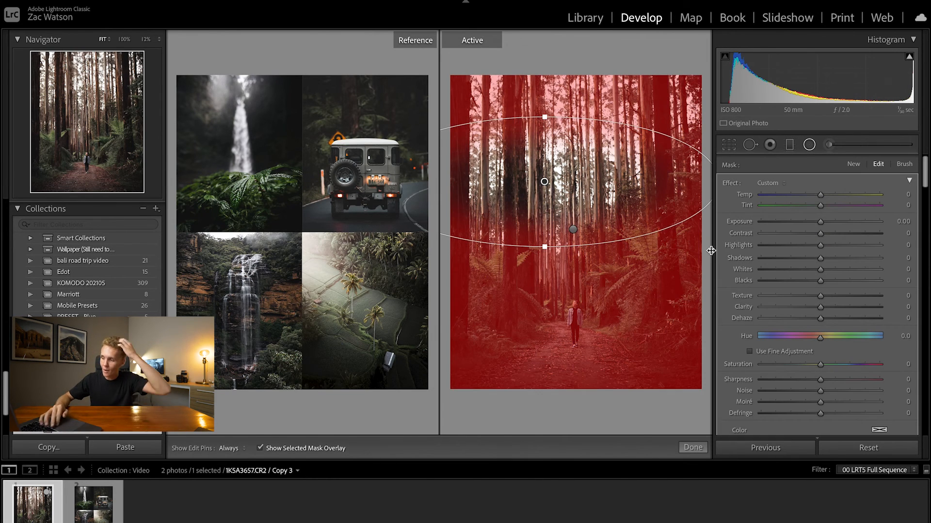
scroll(781, 342, down, 3)
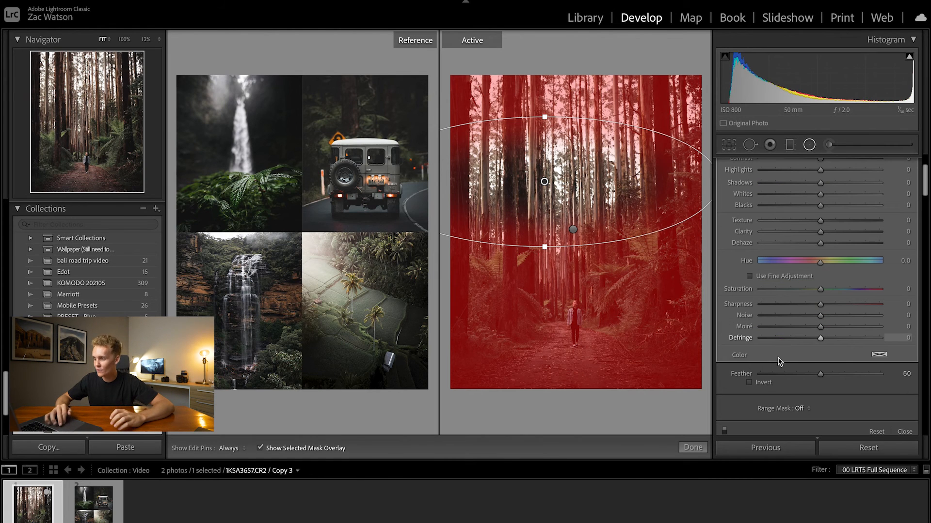
click(756, 383)
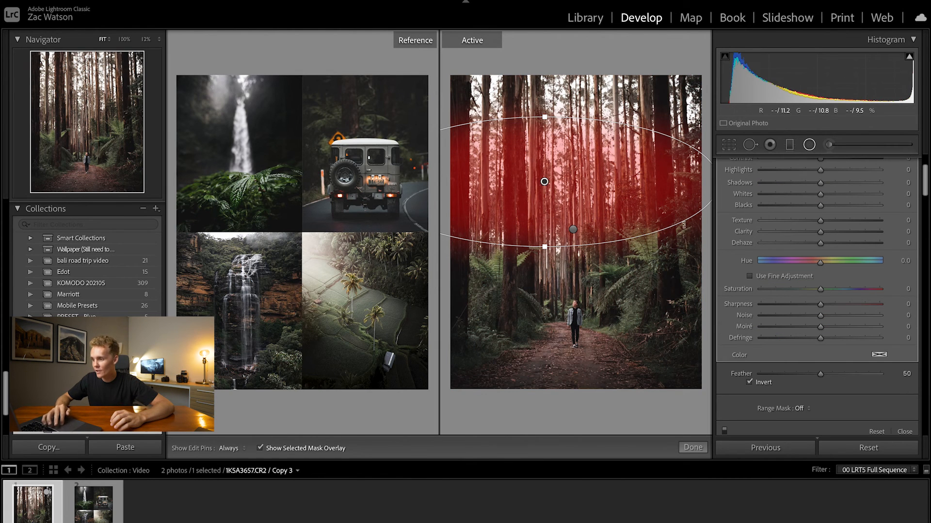
drag(684, 223, 624, 184)
drag(602, 242, 583, 247)
drag(573, 210, 565, 201)
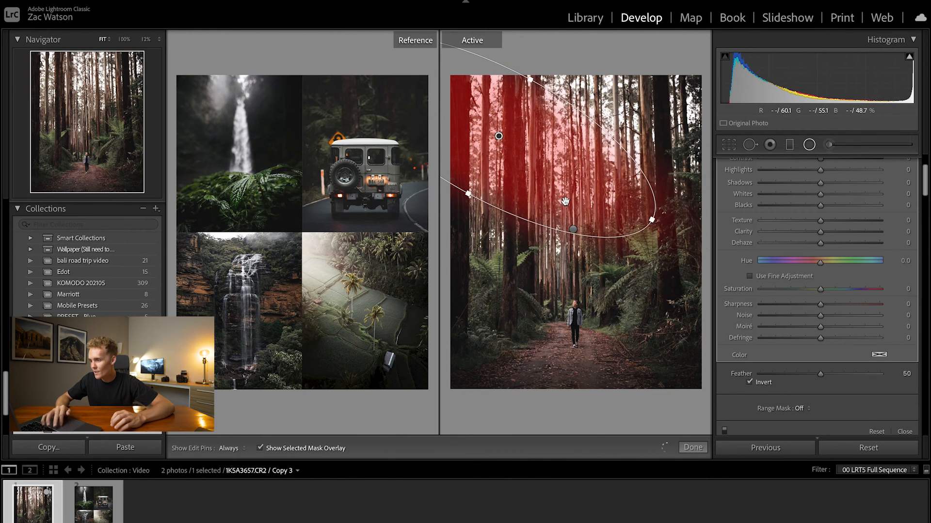
Step: Restrict the radial filter with a Luminance range mask of 73/100 and check its coverage with the mask overlay
click(800, 412)
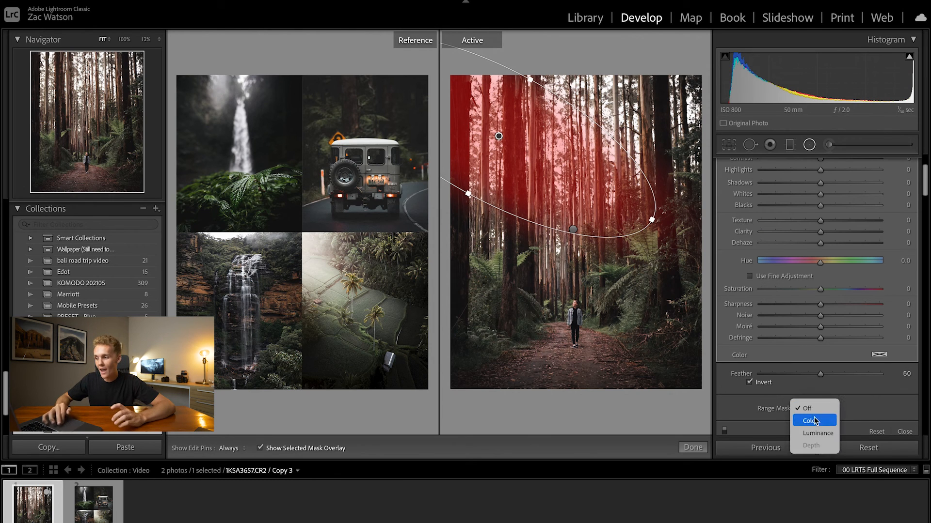
click(824, 434)
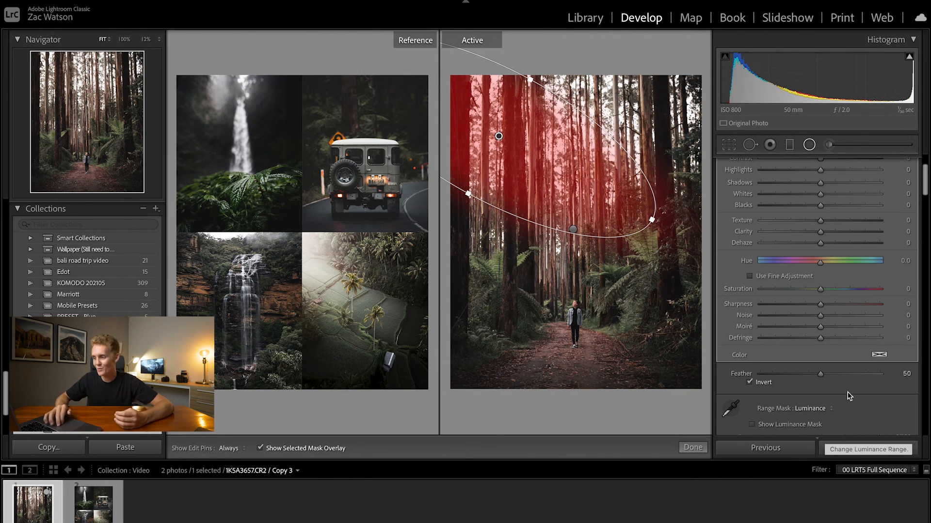
scroll(849, 397, down, 3)
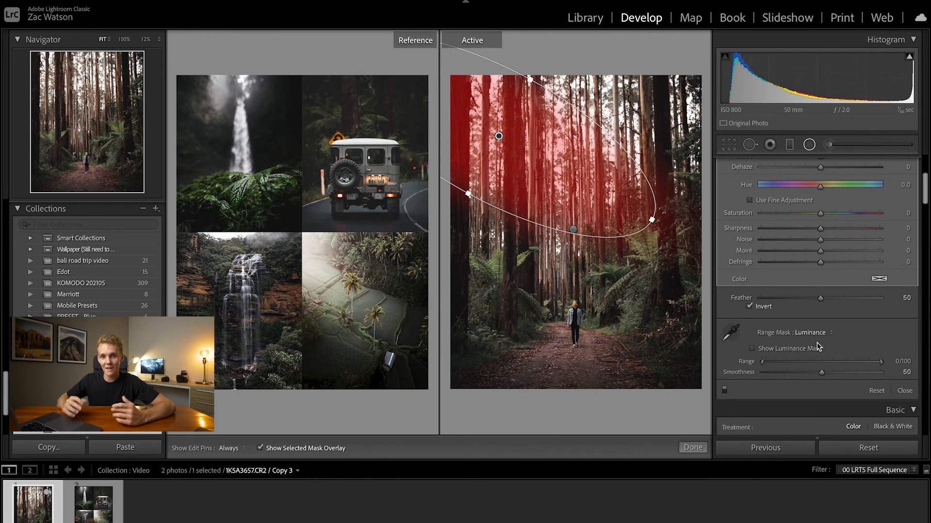
drag(762, 365, 795, 370)
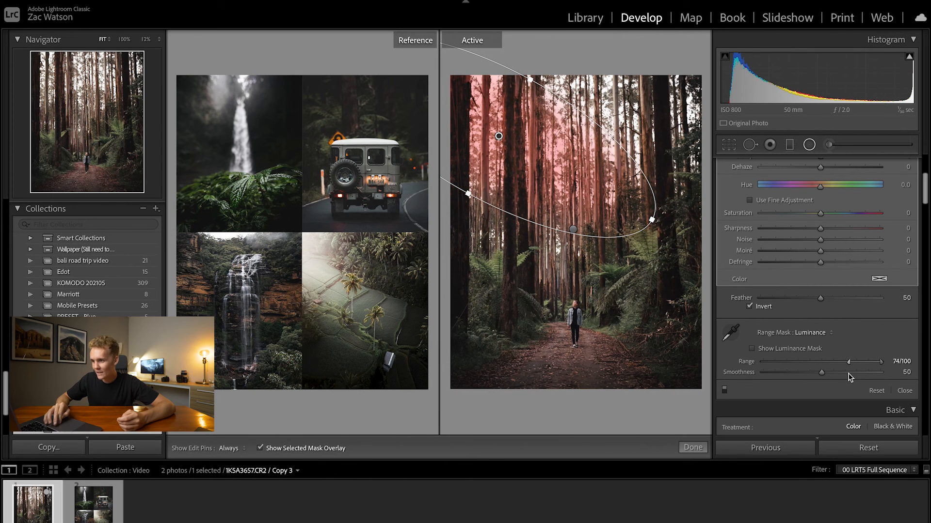
key(o)
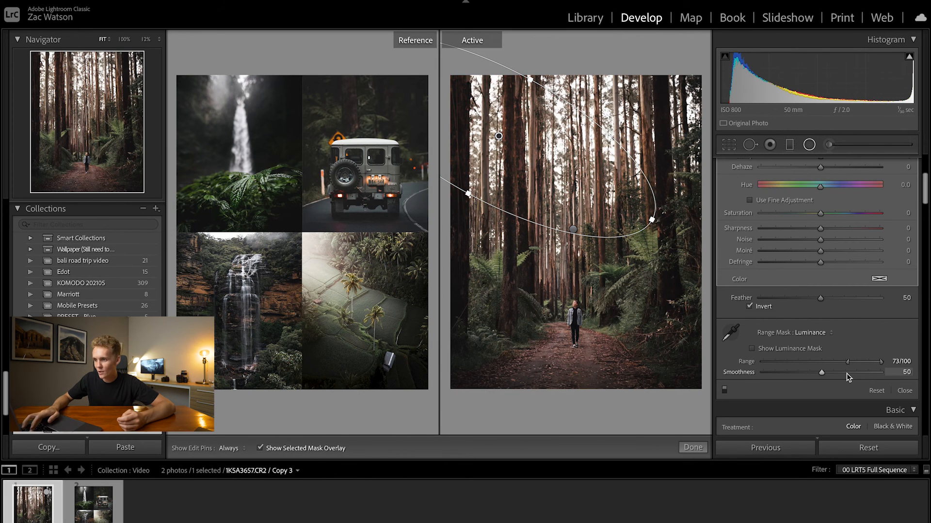
key(o)
key(o)
key(o)
key(o)
Step: Set the radial filter's Dehaze to -13 and Temp to 12, and finish editing it
scroll(818, 270, up, 1)
scroll(816, 268, up, 4)
mouse_move(820, 253)
mouse_down()
mouse_move(798, 255)
mouse_move(815, 255)
mouse_up()
scroll(828, 204, up, 2)
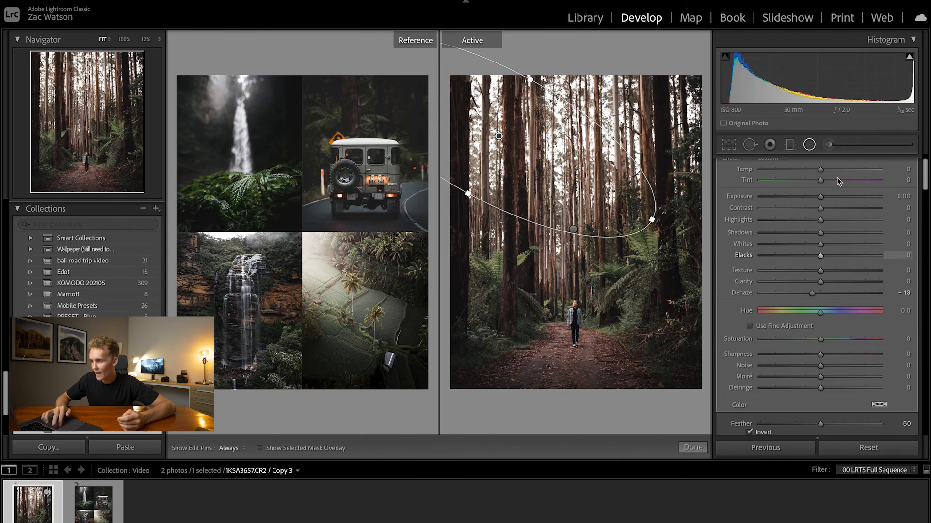
mouse_move(821, 167)
mouse_down()
mouse_move(836, 171)
mouse_move(826, 171)
mouse_up()
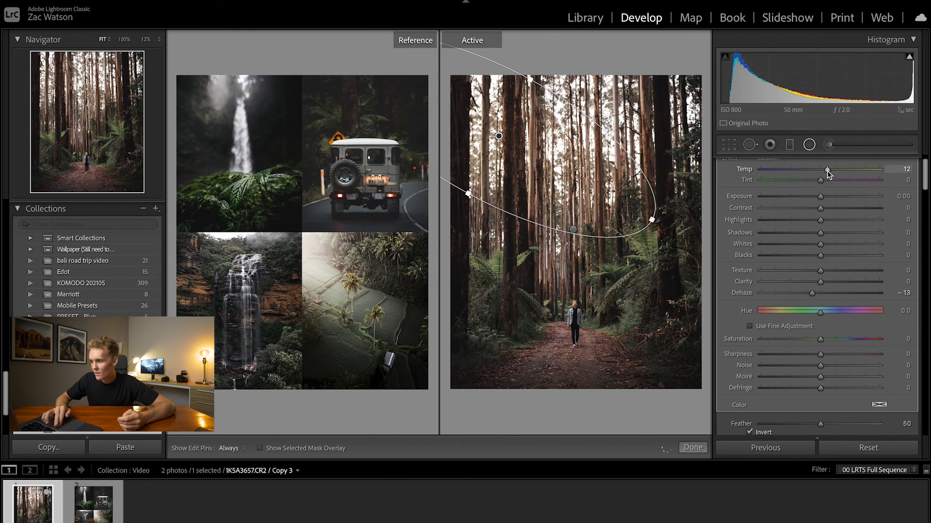
click(809, 148)
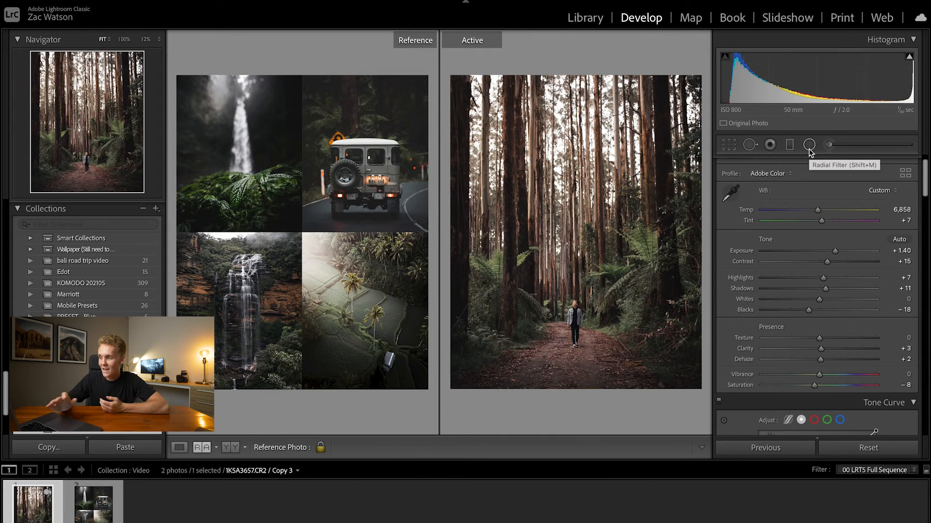
Step: Lower the HSL purple and magenta saturation to -100 each
click(578, 358)
click(580, 338)
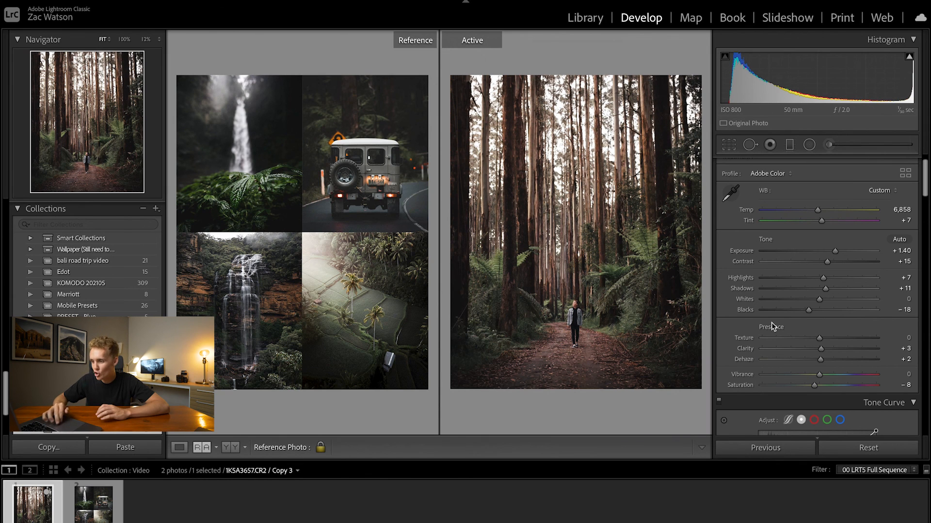
scroll(772, 322, down, 6)
scroll(771, 321, down, 4)
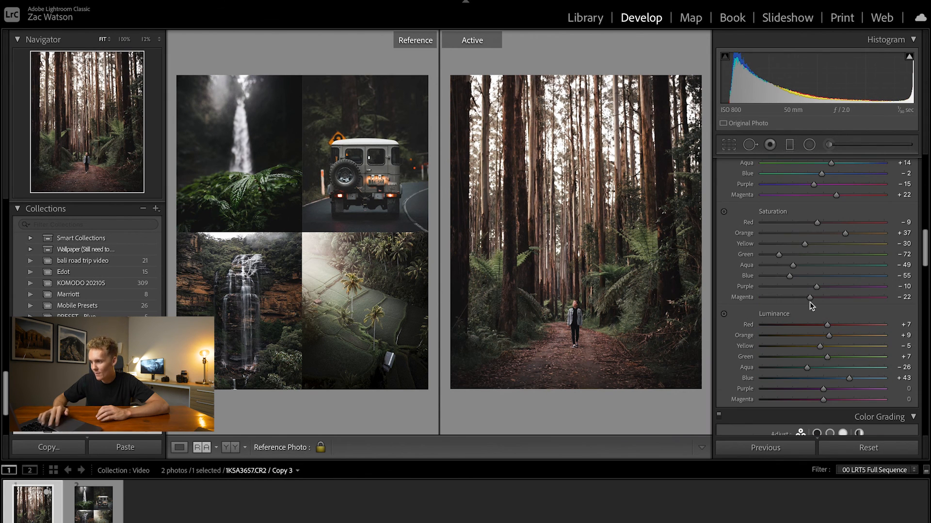
drag(816, 286, 705, 301)
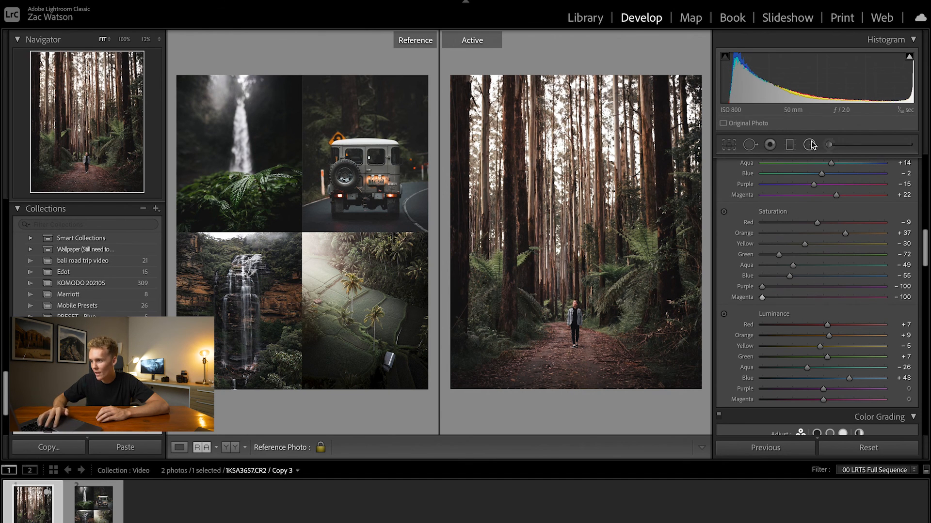
Step: Set the tint of the graduated filter over the forest path at the photo's lower edge to -10
click(789, 145)
click(569, 364)
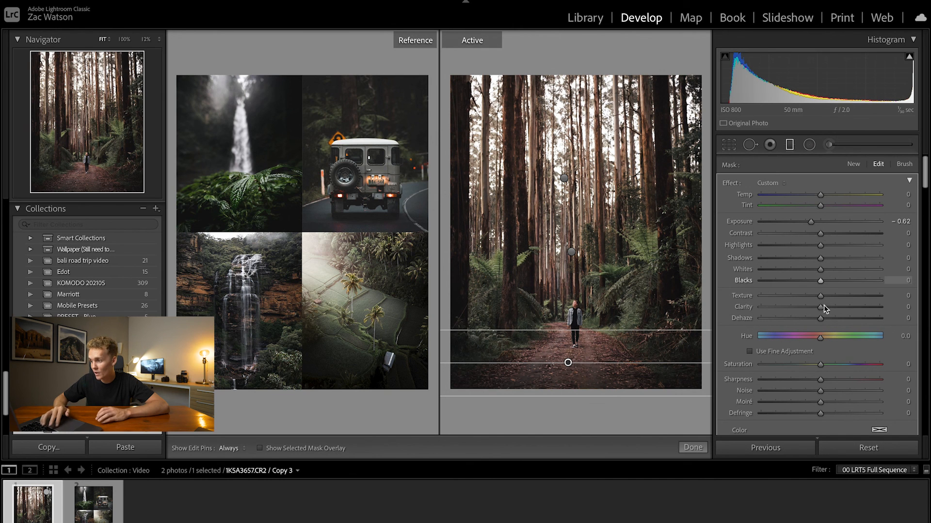
drag(821, 205, 814, 206)
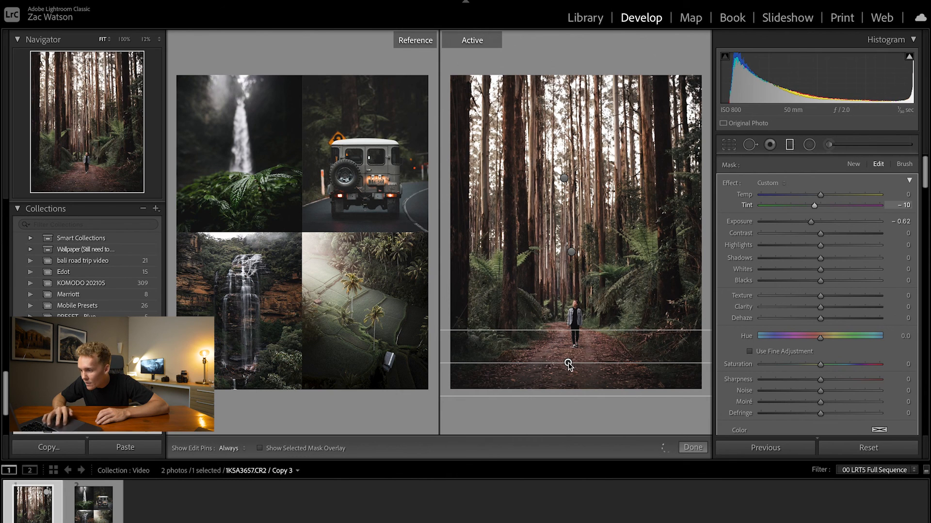